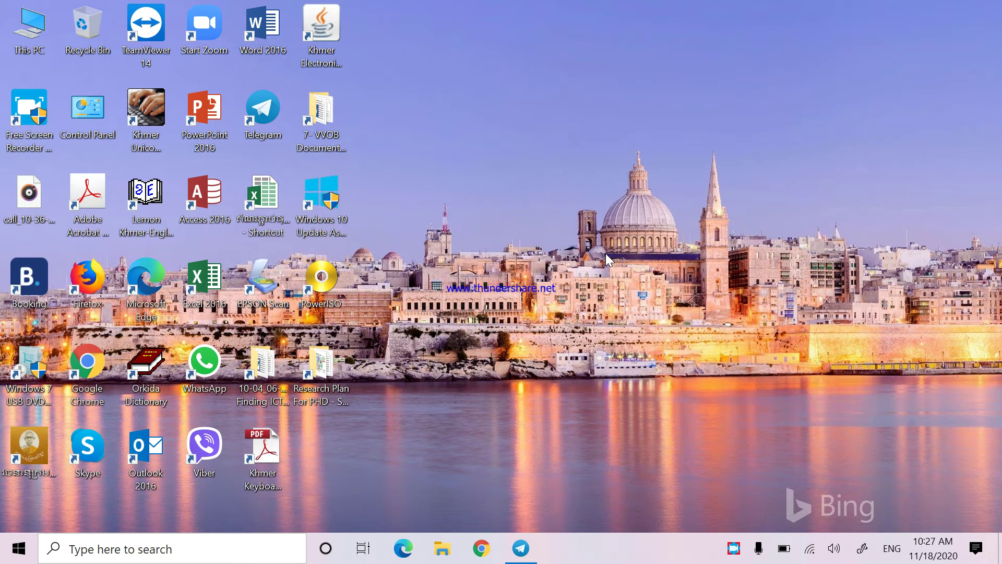
Launch Word 2016 by running winword from the Run dialog
{"action": "key", "text": "super+r"}
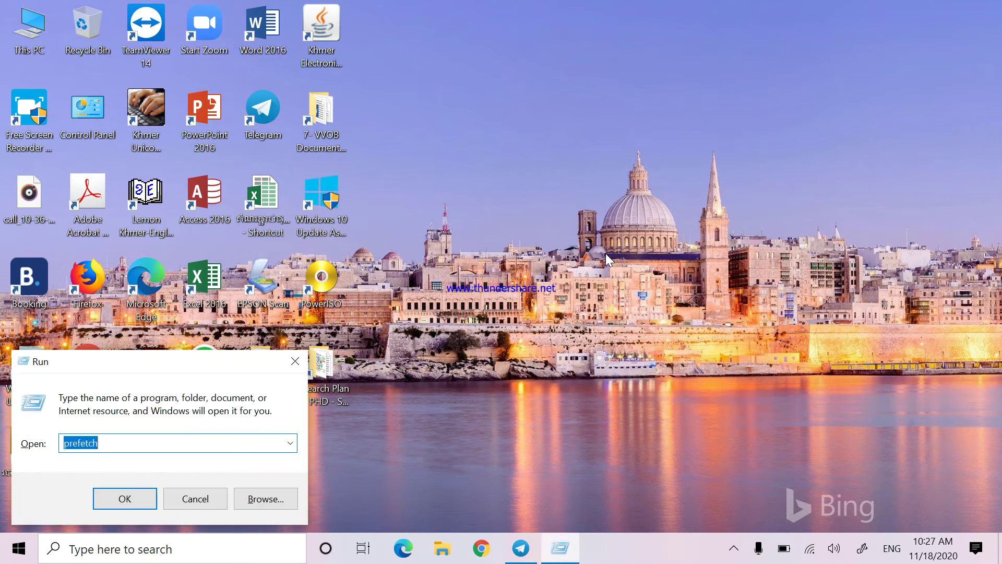
{"action": "type", "text": "win"}
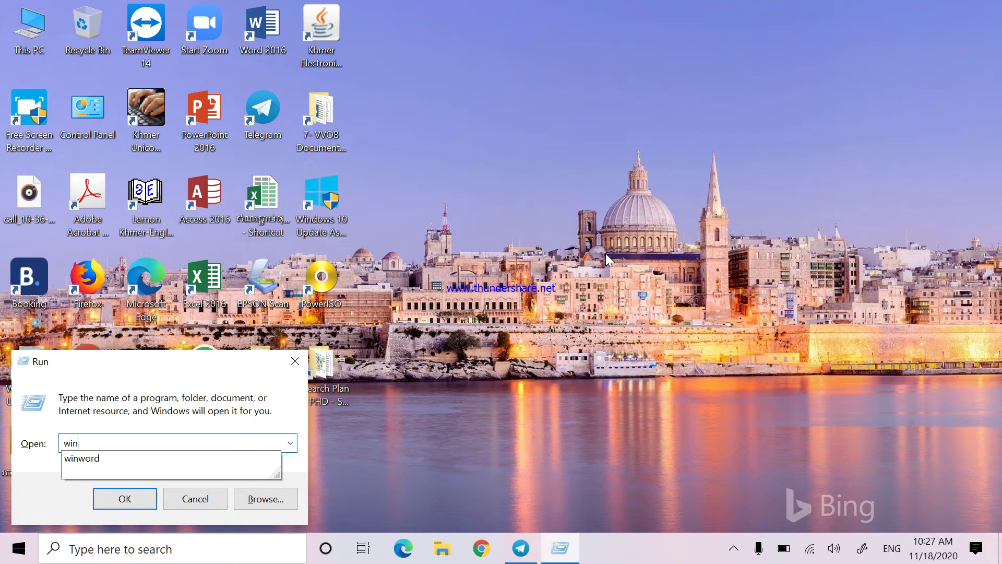
{"action": "type", "text": "word"}
{"action": "key", "text": "Return"}
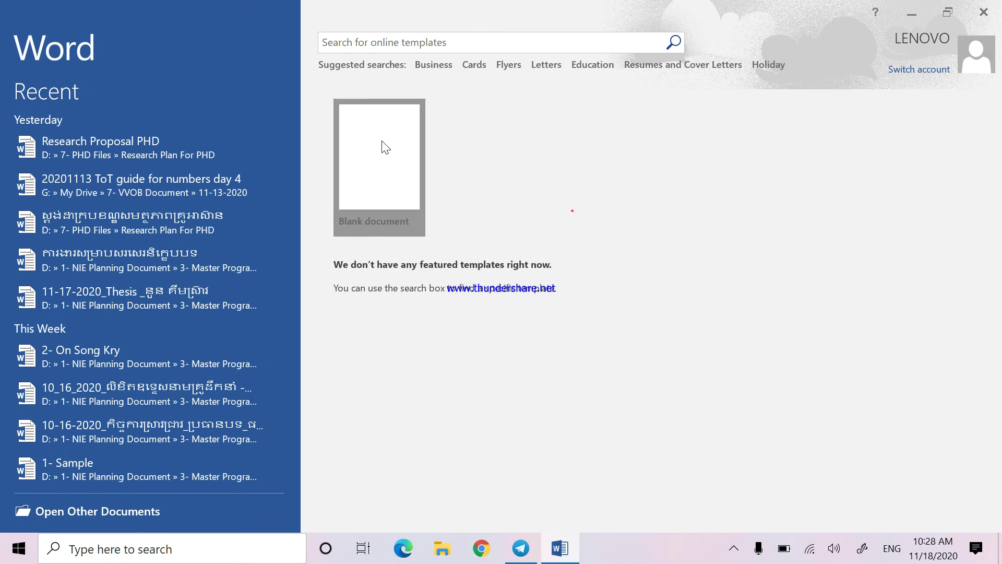
Create a blank document and insert a 4-column, 6-row table
{"action": "left_click", "coordinate": [380, 146]}
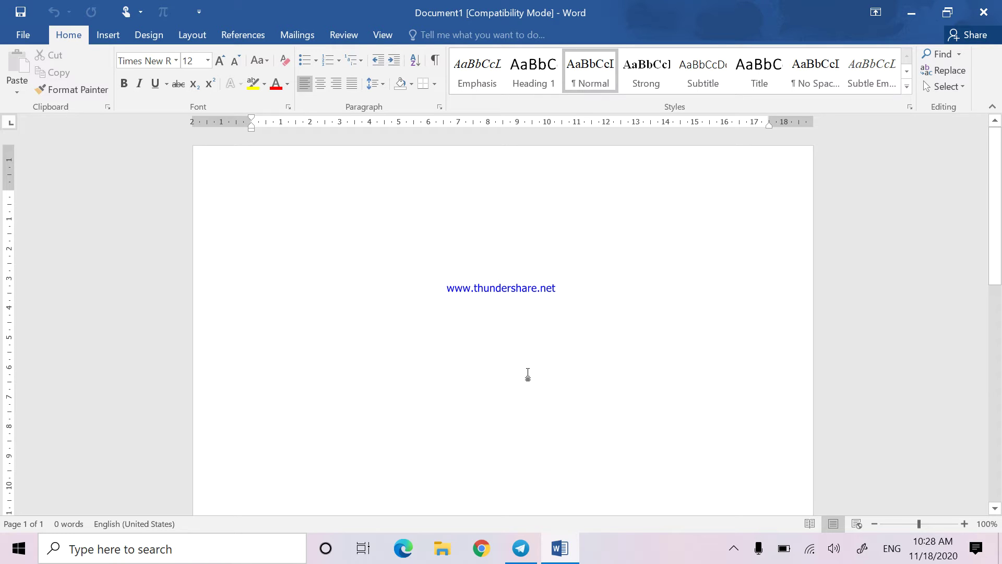
{"action": "left_click", "coordinate": [111, 41]}
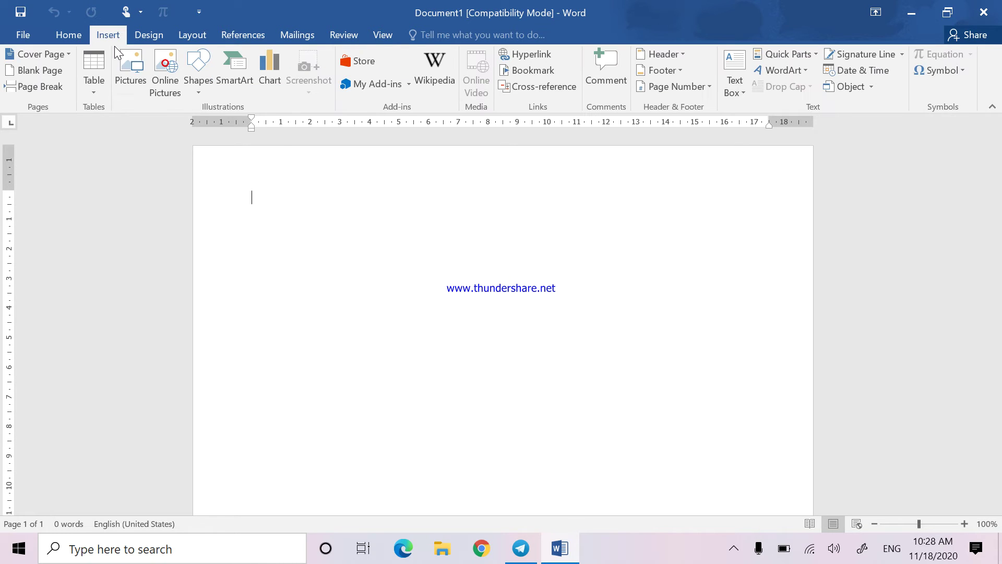
{"action": "left_click", "coordinate": [92, 70]}
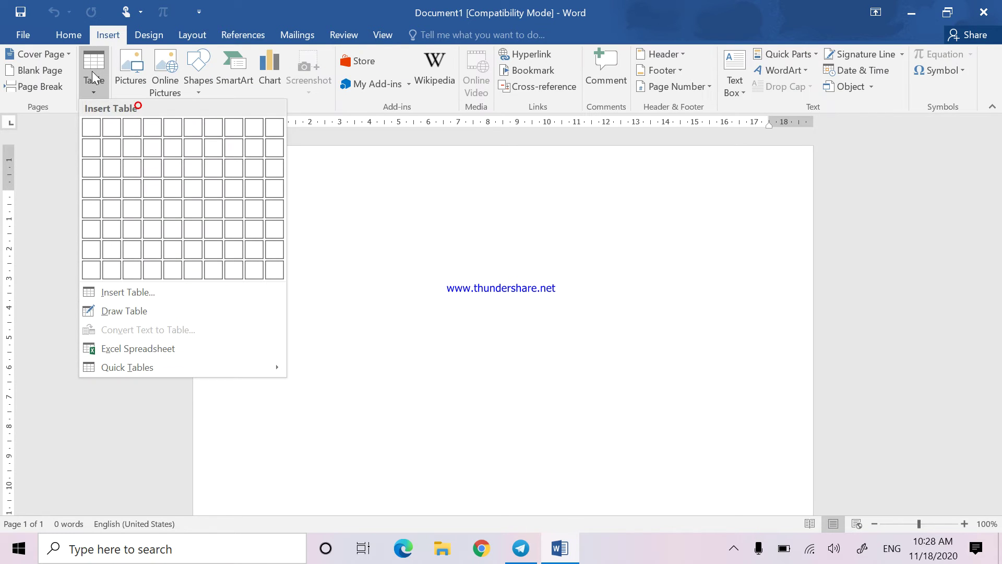
{"action": "left_click", "coordinate": [149, 229]}
Drag the table down the page to leave an empty line above it
{"action": "left_click", "coordinate": [339, 339]}
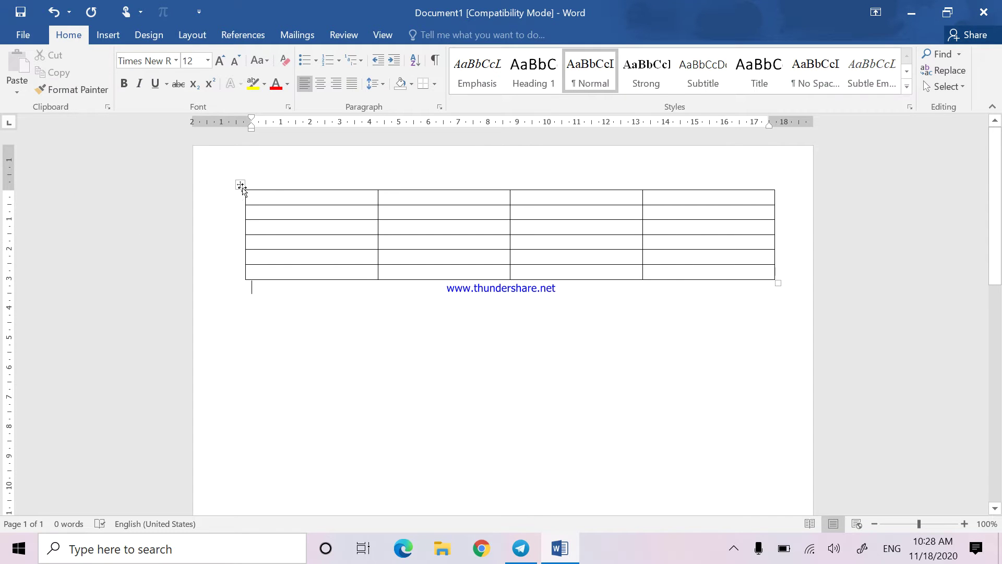
{"action": "mouse_move", "coordinate": [240, 184]}
{"action": "left_mouse_down"}
{"action": "mouse_move", "coordinate": [233, 341]}
{"action": "mouse_move", "coordinate": [239, 261]}
{"action": "left_mouse_up"}
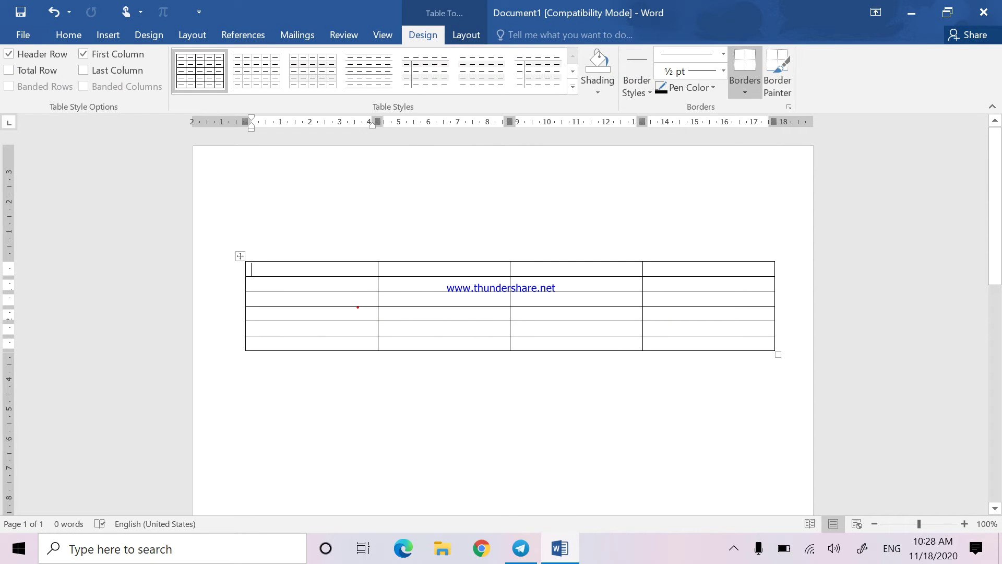
{"action": "left_click", "coordinate": [269, 201]}
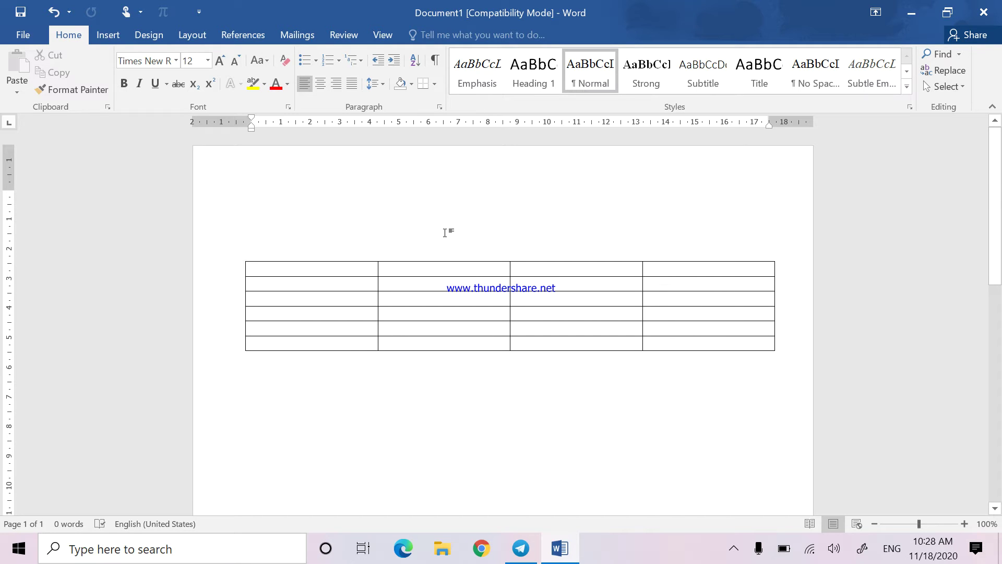
Insert a caption above the table with the Khmer label តារាង and a Khmer title after the number
{"action": "left_click", "coordinate": [247, 36]}
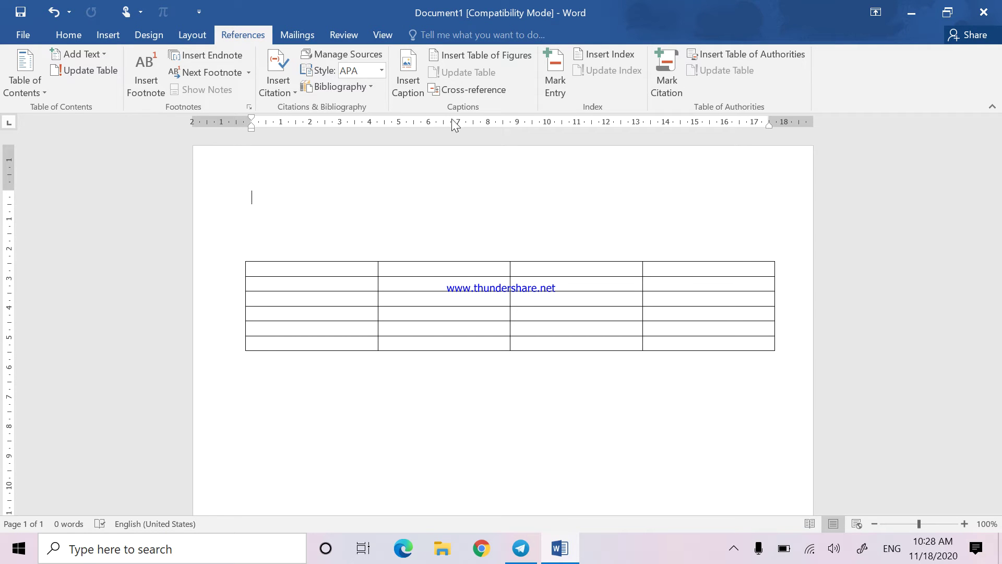
{"action": "left_click", "coordinate": [405, 80]}
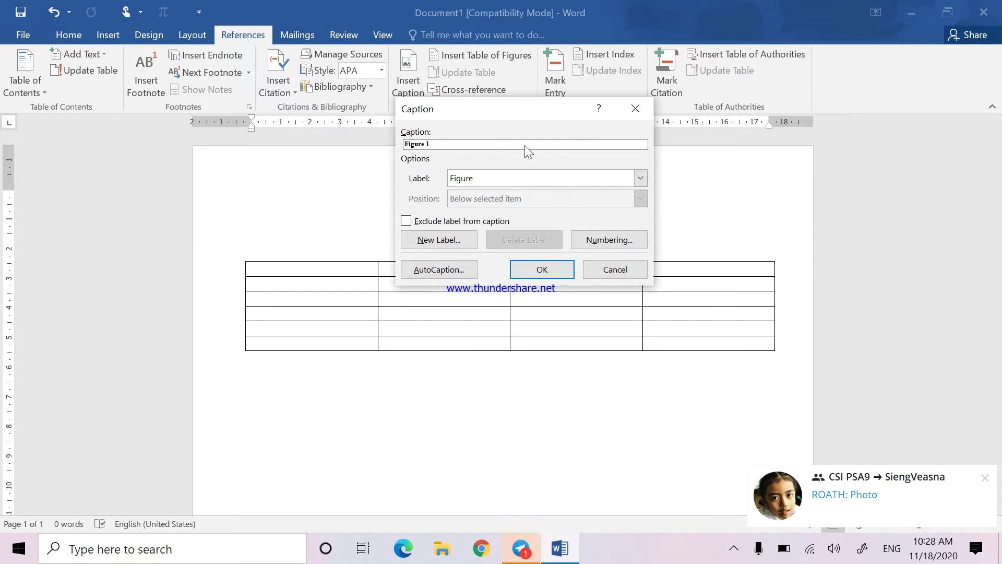
{"action": "left_click", "coordinate": [641, 178]}
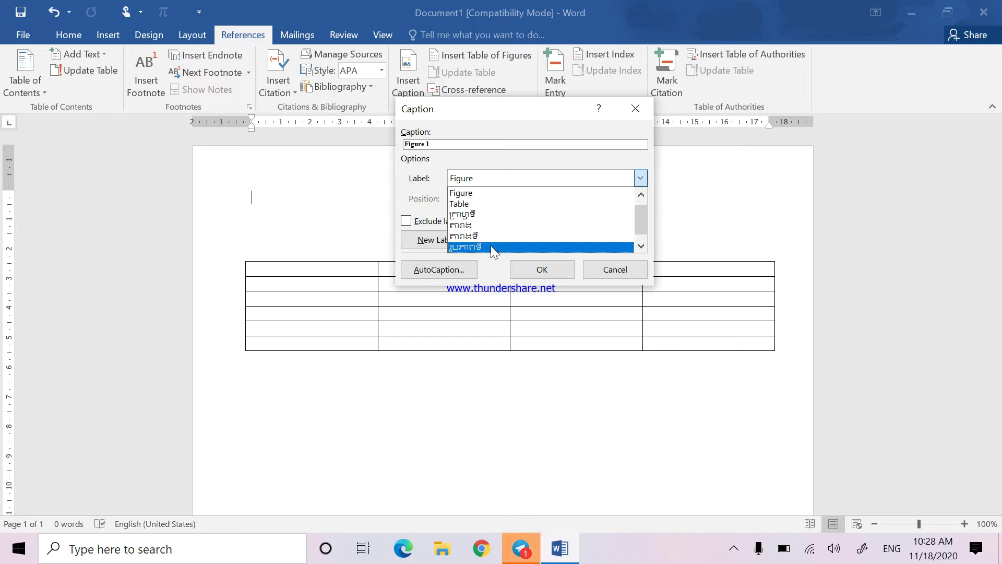
{"action": "left_click", "coordinate": [471, 224]}
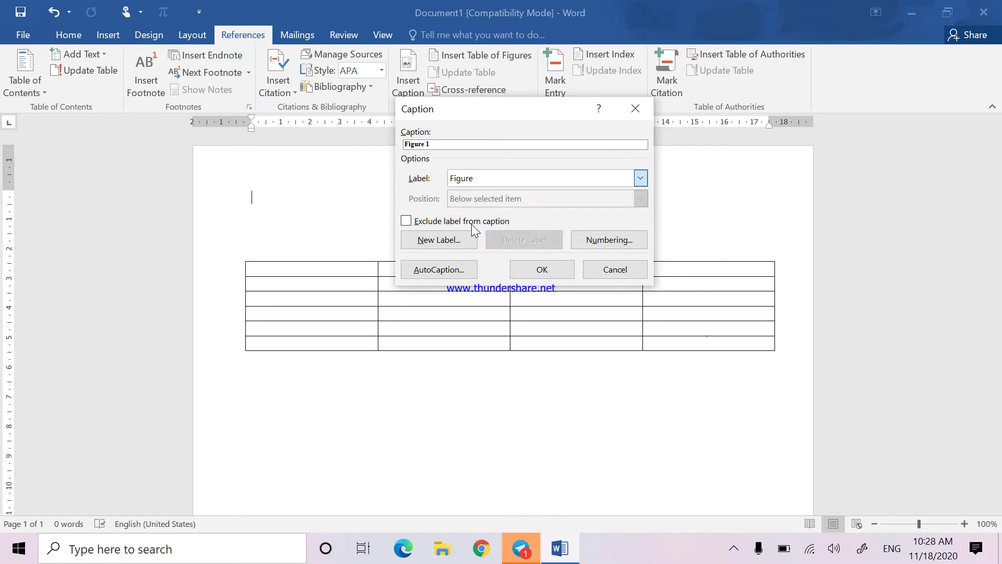
{"action": "left_click", "coordinate": [474, 143]}
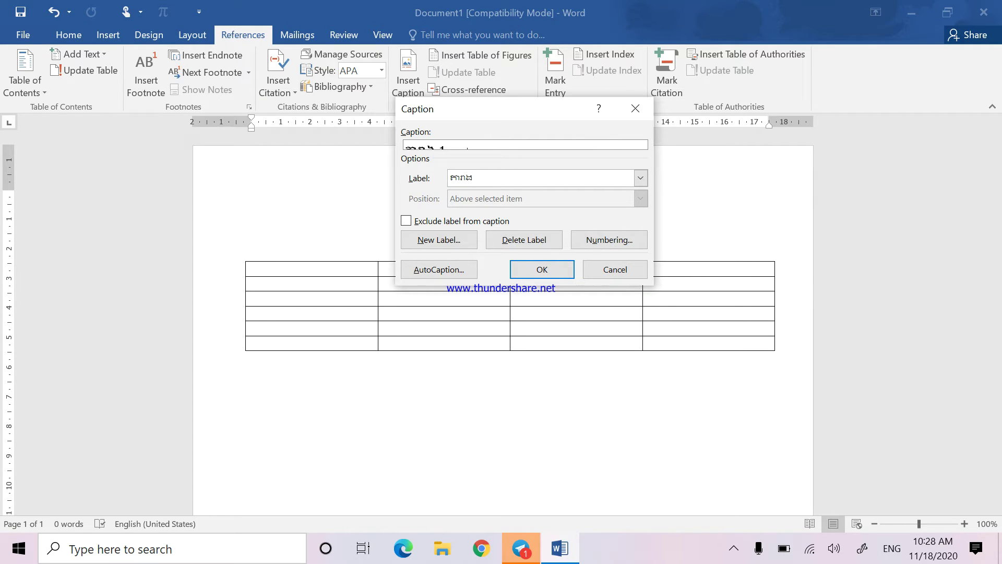
{"action": "key", "text": "alt+shift"}
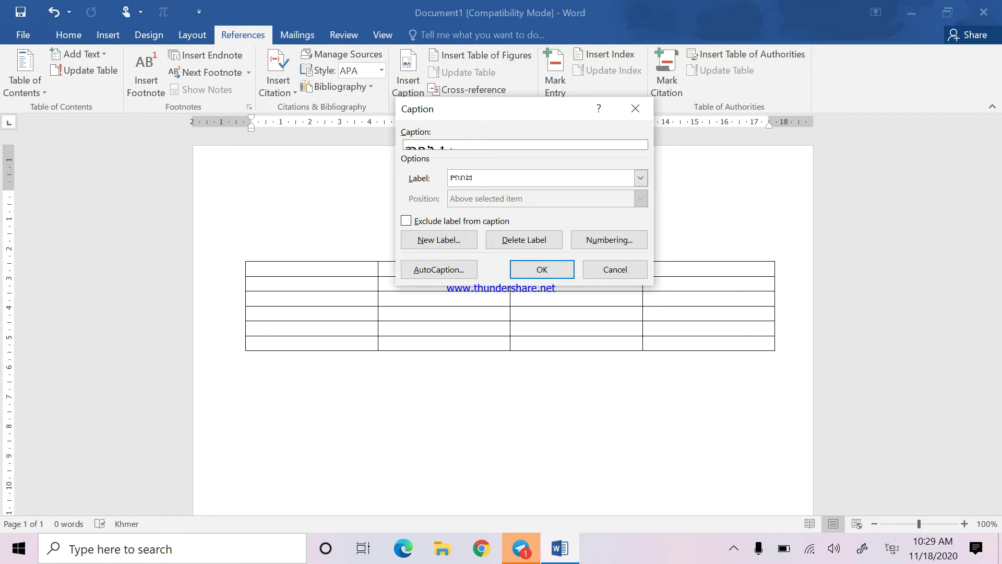
{"action": "type", "text": "៖"}
{"action": "type", "text": "ខ"}
{"action": "left_click", "coordinate": [546, 264]}
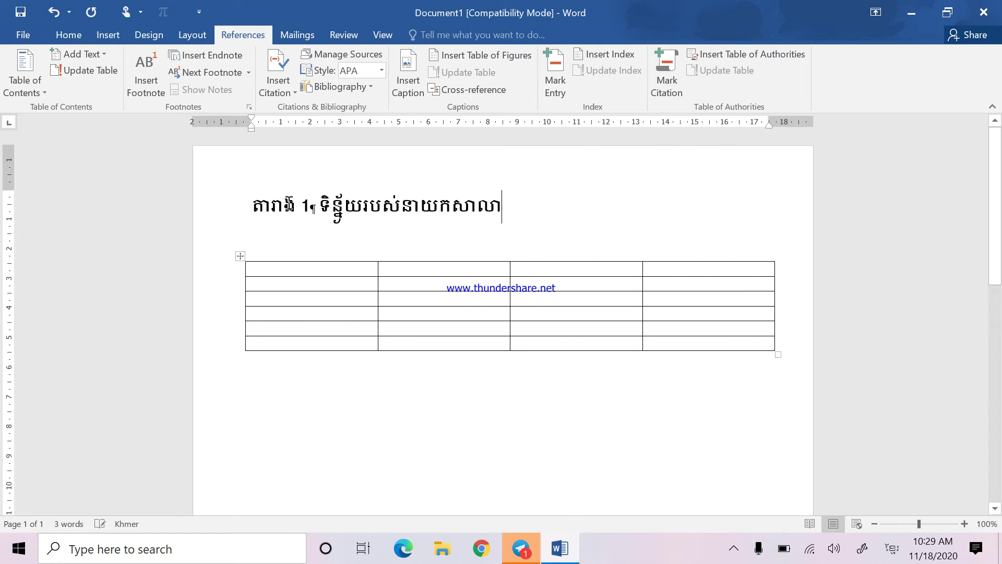
Replace the caption with the typed Khmer title ទិន្នន័យរបស់នាយកសាលា
{"action": "left_click", "coordinate": [470, 309]}
{"action": "left_click", "coordinate": [231, 193]}
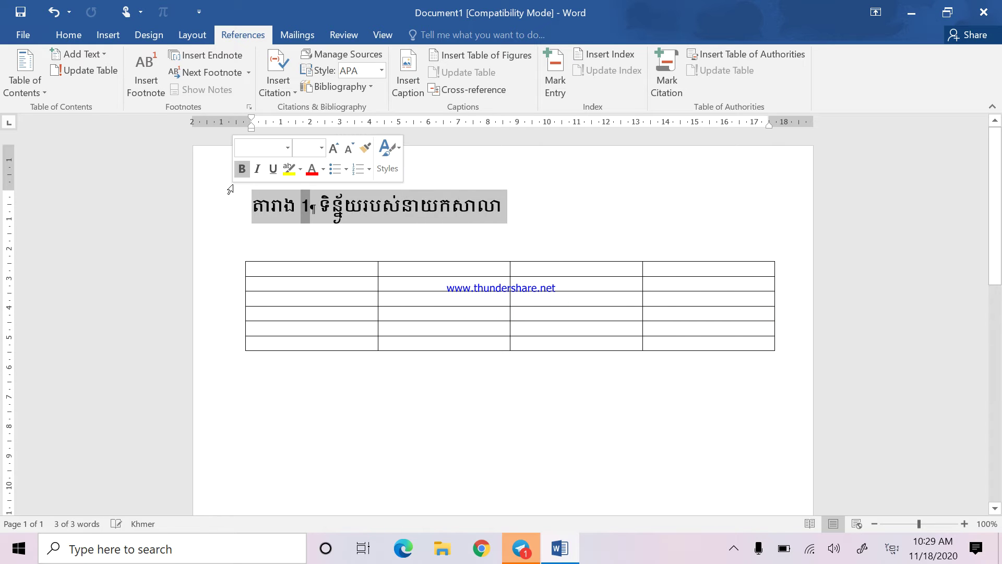
{"action": "key", "text": "Delete"}
{"action": "type", "text": "ឲ"}
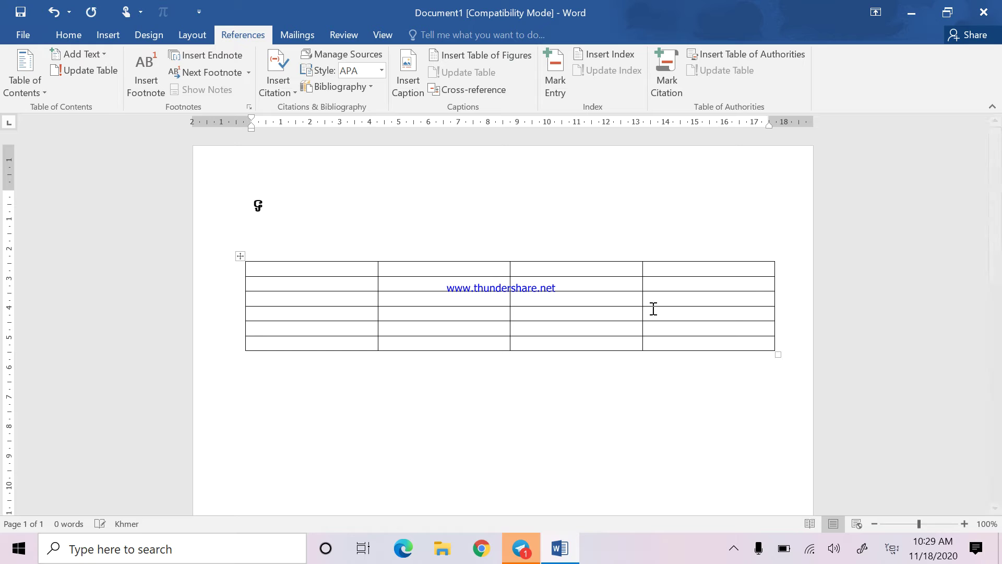
{"action": "type", "text": "្ន"}
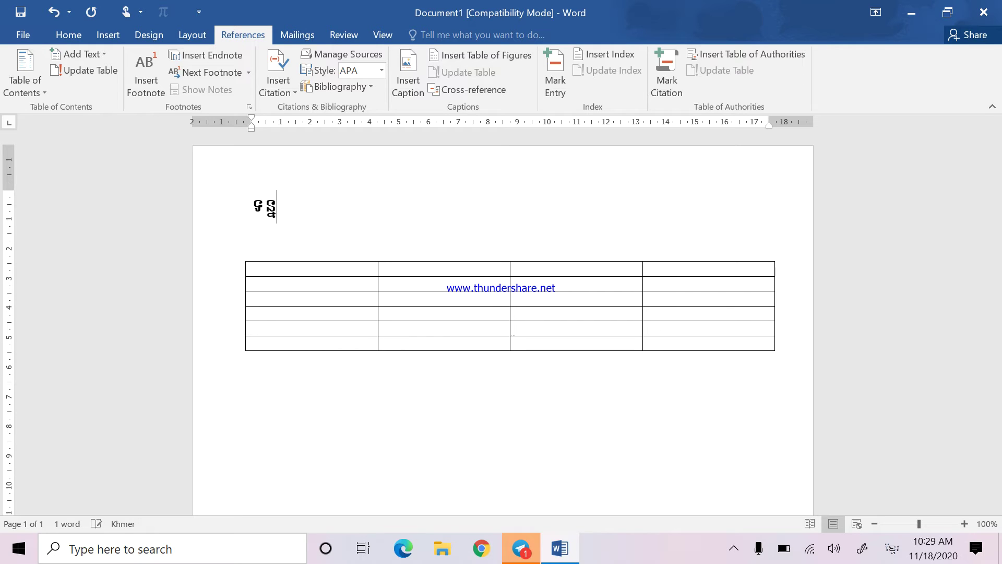
{"action": "key", "text": "BackSpace"}
{"action": "key", "text": "BackSpace"}
{"action": "type", "text": "ិន្នន"}
{"action": "type", "text": "័យ"}
{"action": "mouse_move", "coordinate": [662, 314]}
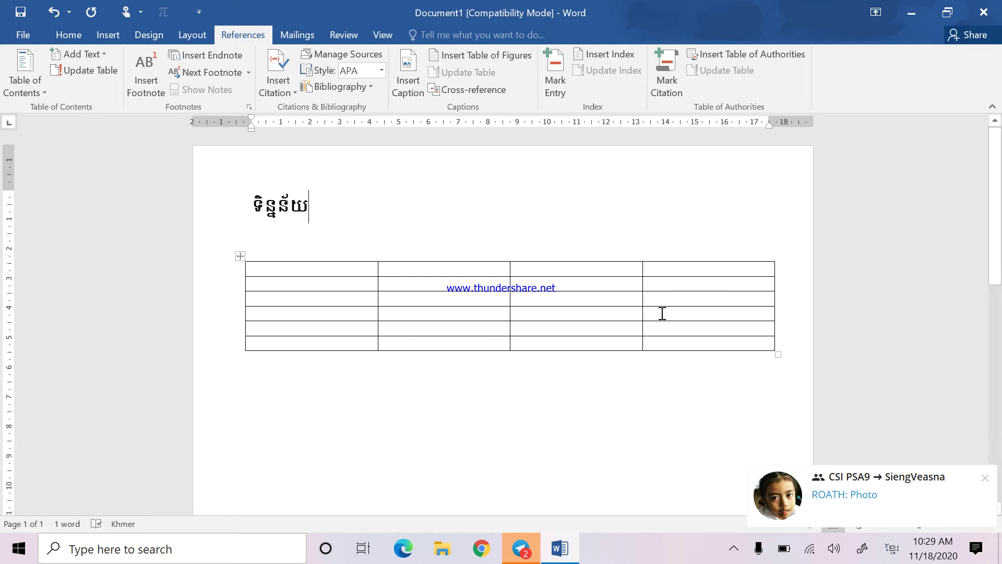
{"action": "type", "text": "របស់"}
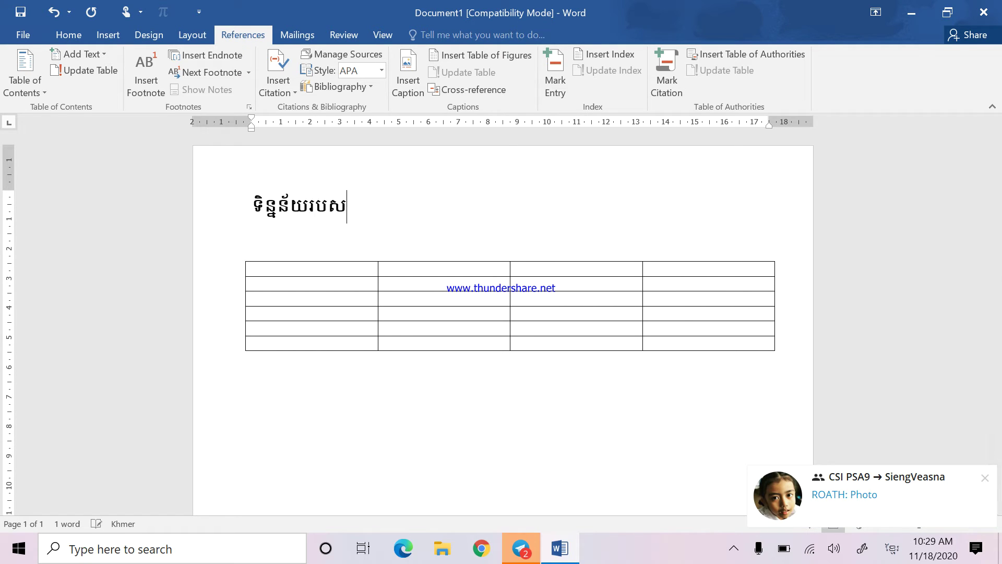
{"action": "type", "text": "នាយក"}
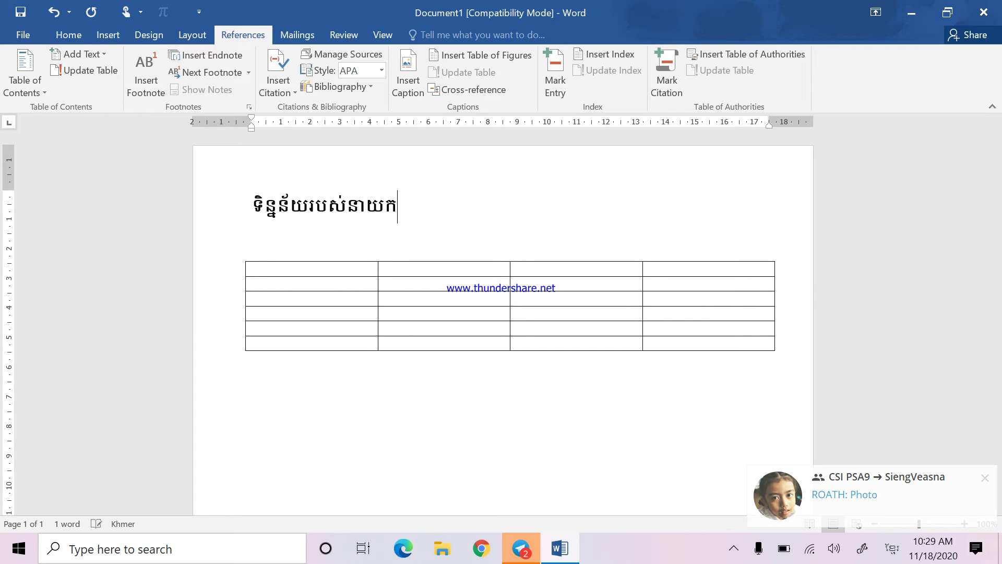
{"action": "type", "text": "សាលា"}
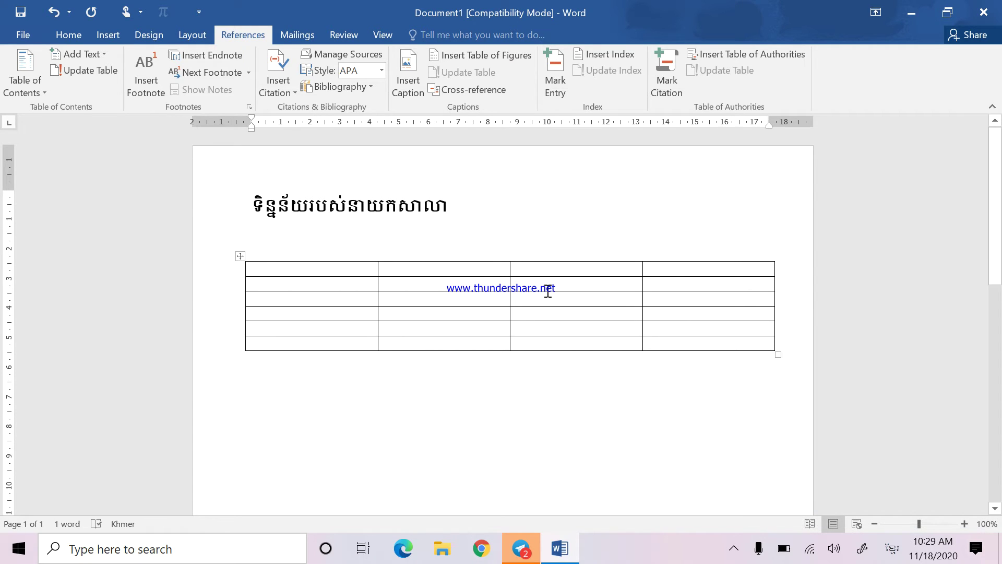
Cut the Khmer title to the clipboard, leaving the line above the table empty
{"action": "left_click_drag", "start_coordinate": [451, 211], "coordinate": [252, 209]}
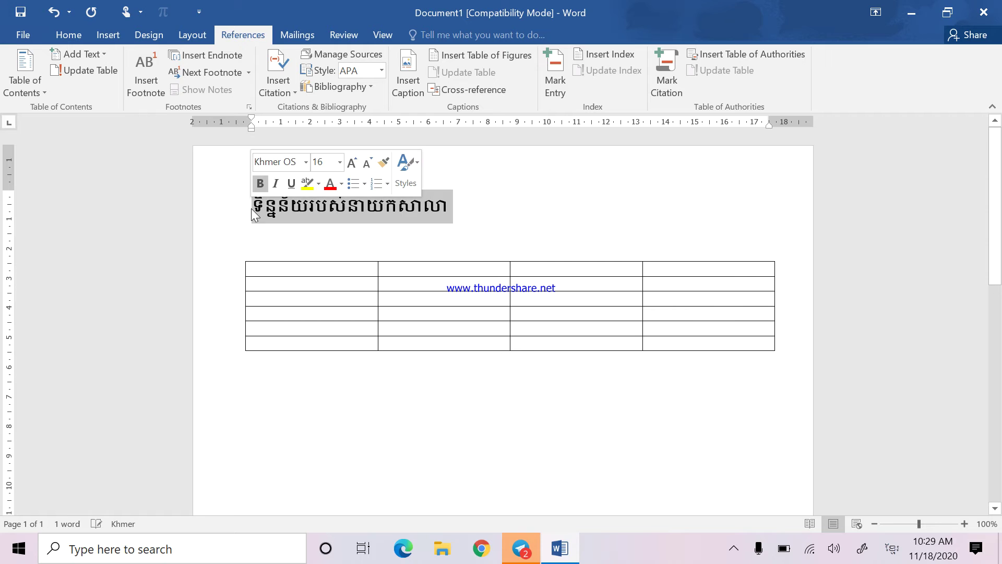
{"action": "right_click", "coordinate": [286, 200]}
{"action": "left_click", "coordinate": [317, 209]}
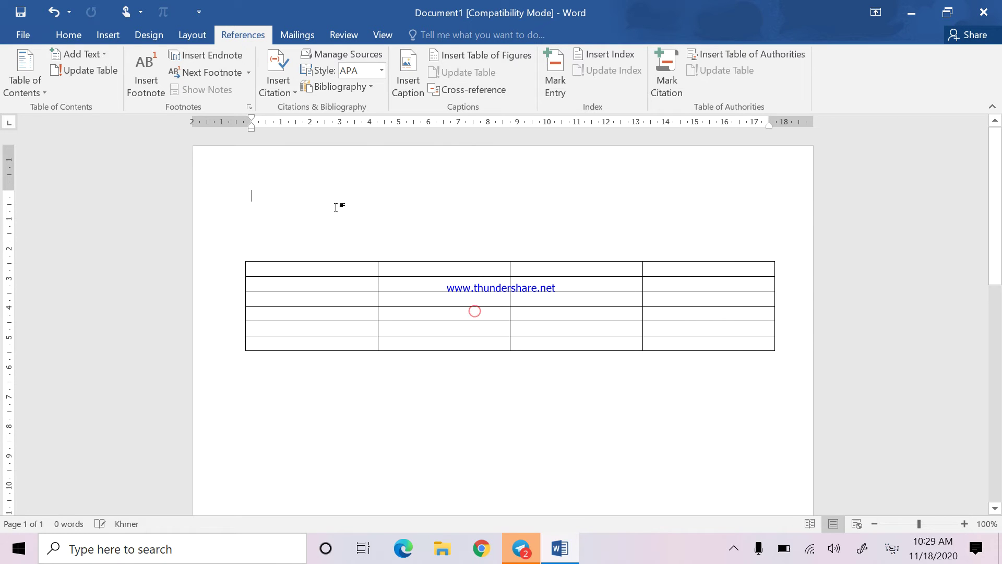
Insert the caption 'តារាង 1៖ ទិន្នន័យរបស់នាយកសាលា' above the first table
{"action": "left_click", "coordinate": [416, 91]}
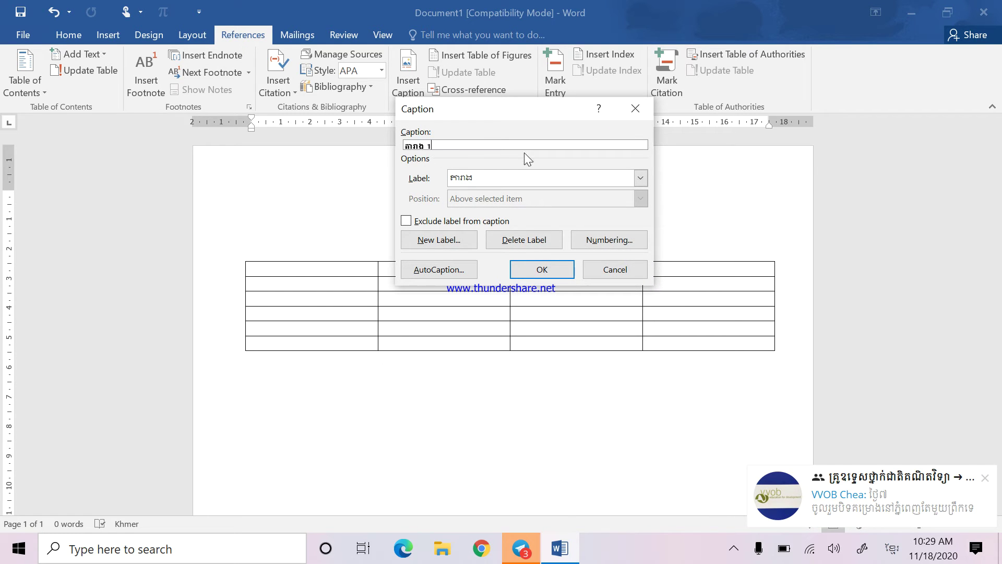
{"action": "type", "text": "៖"}
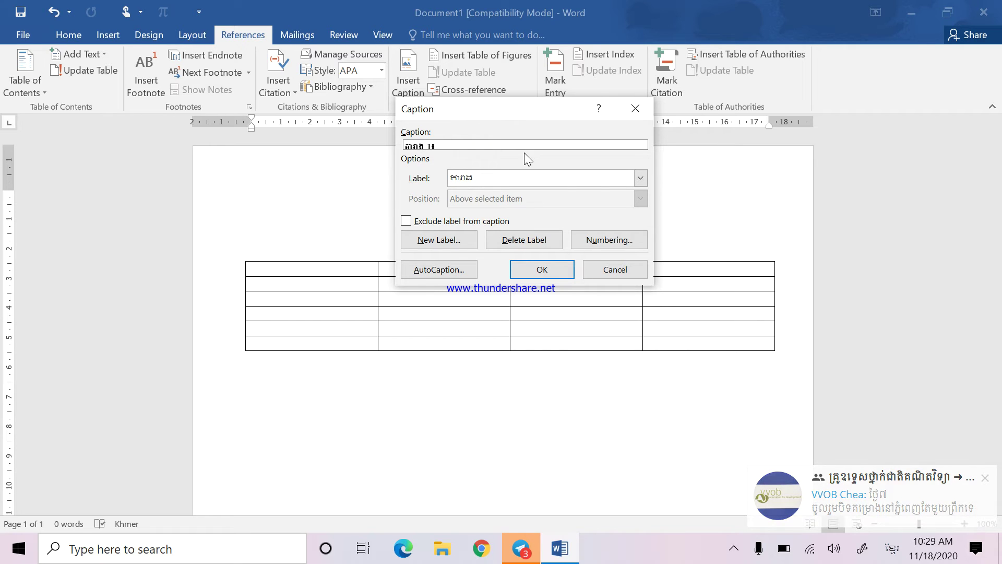
{"action": "type", "text": " ទិន្នន័យរបស់នាយកសាលា"}
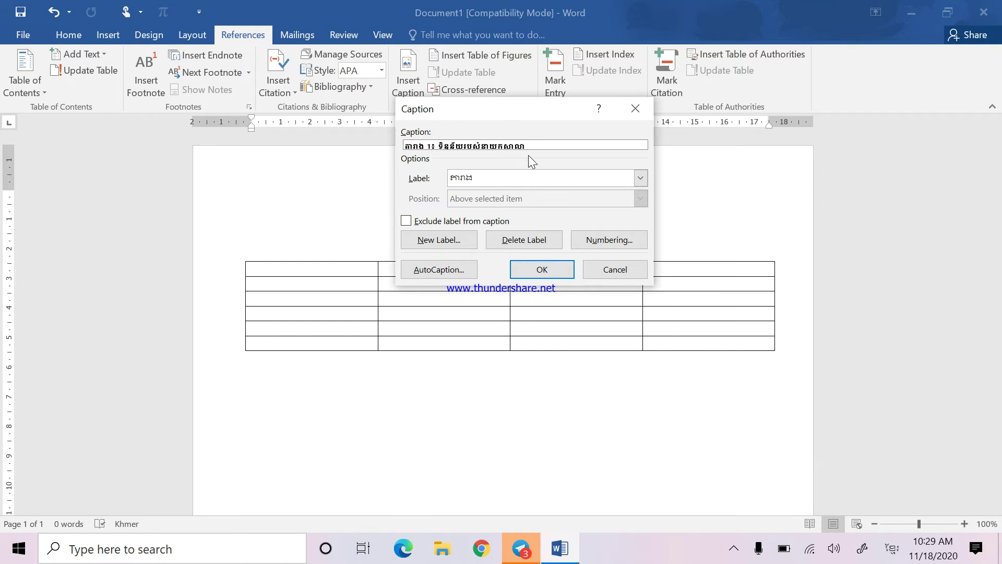
{"action": "left_click", "coordinate": [549, 270]}
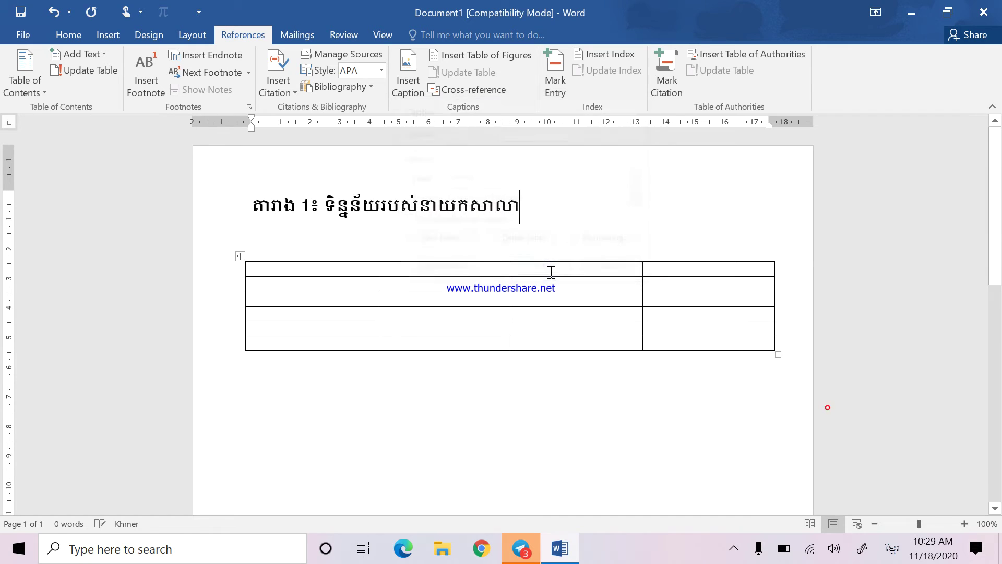
{"action": "left_click", "coordinate": [350, 229]}
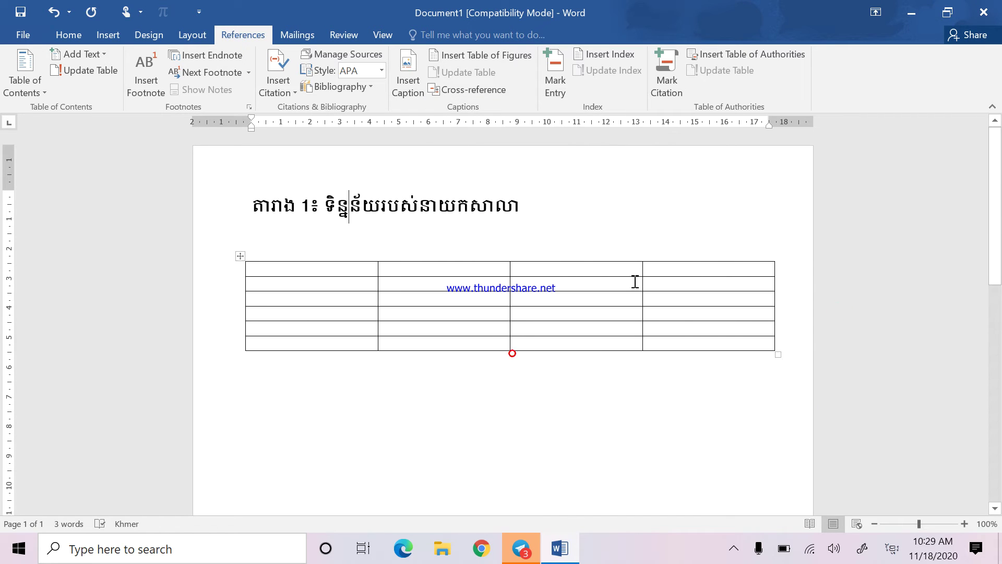
{"action": "key", "text": "End"}
{"action": "scroll", "coordinate": [202, 403], "scroll_direction": "down", "scroll_amount": 2}
{"action": "scroll", "coordinate": [289, 307], "scroll_direction": "up", "scroll_amount": 1}
{"action": "key", "text": "Left"}
{"action": "key", "text": "Left"}
{"action": "key", "text": "Left"}
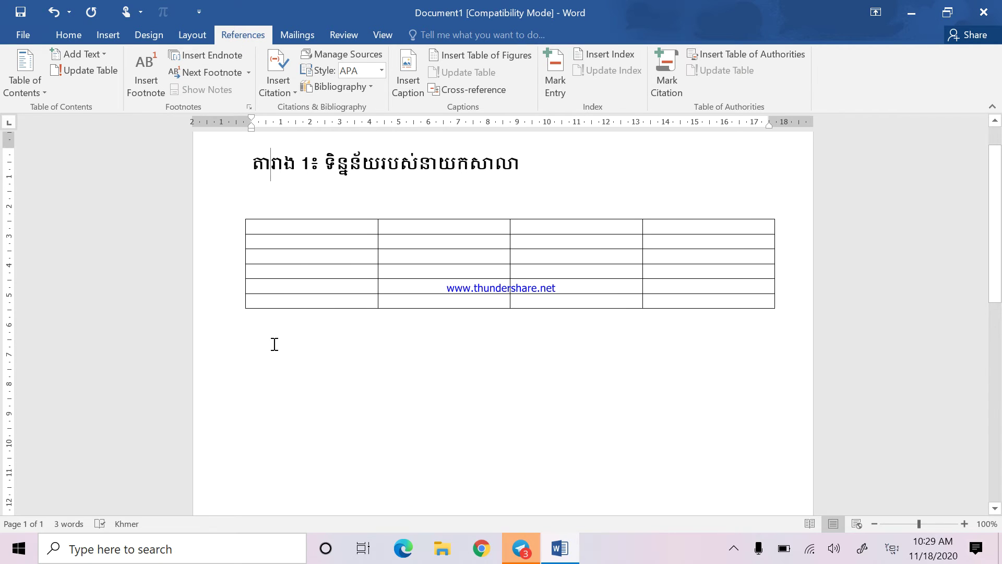
{"action": "left_click", "coordinate": [274, 344]}
{"action": "type", "text": "ទិន្ន"}
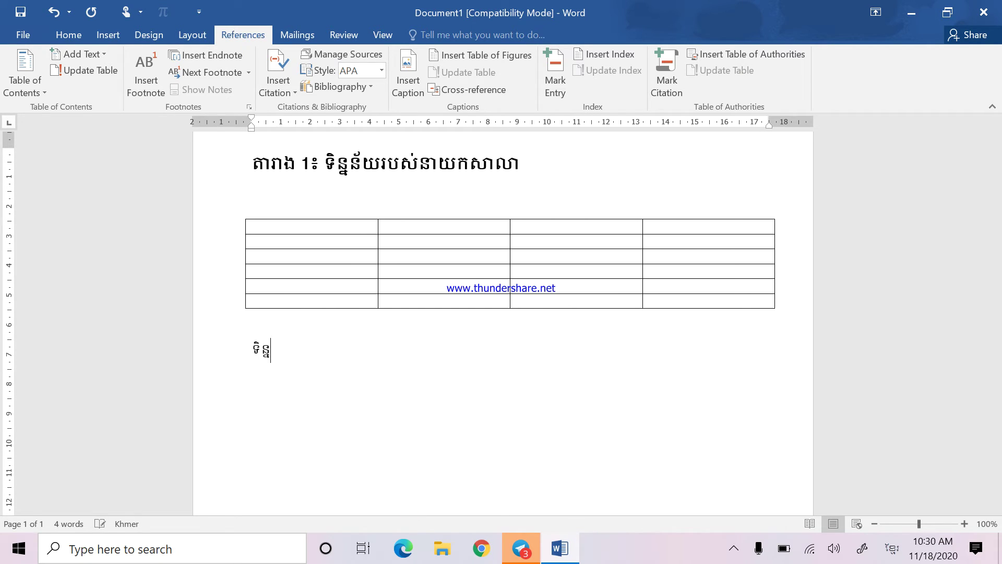
{"action": "type", "text": "ន័យរប"}
{"action": "type", "text": "ស់គ្រូ"}
{"action": "left_click", "coordinate": [238, 355]}
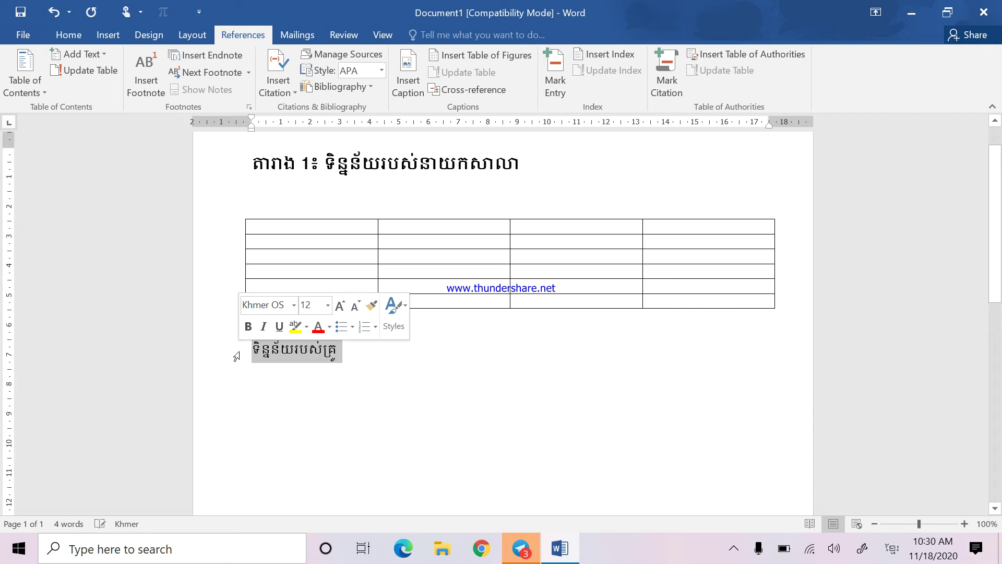
Turn the line below table 1 into caption 'តារាង 2៖ ទិន្នន័យរបស់គ្រូ' with an empty line beneath
{"action": "key", "text": "Delete"}
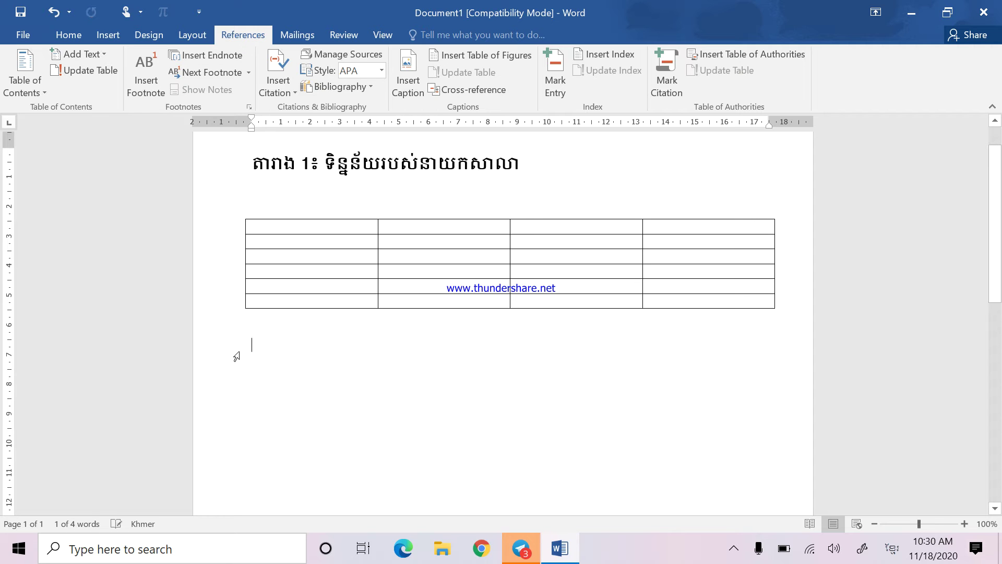
{"action": "left_click", "coordinate": [411, 95]}
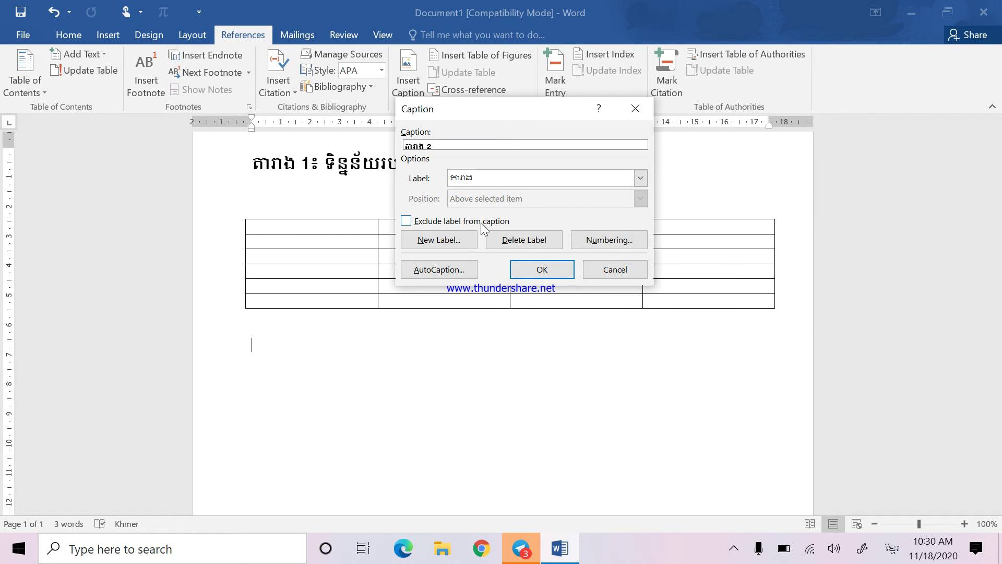
{"action": "type", "text": "៖ ទិន្នន័យរបស់គេ"}
{"action": "left_click", "coordinate": [551, 272]}
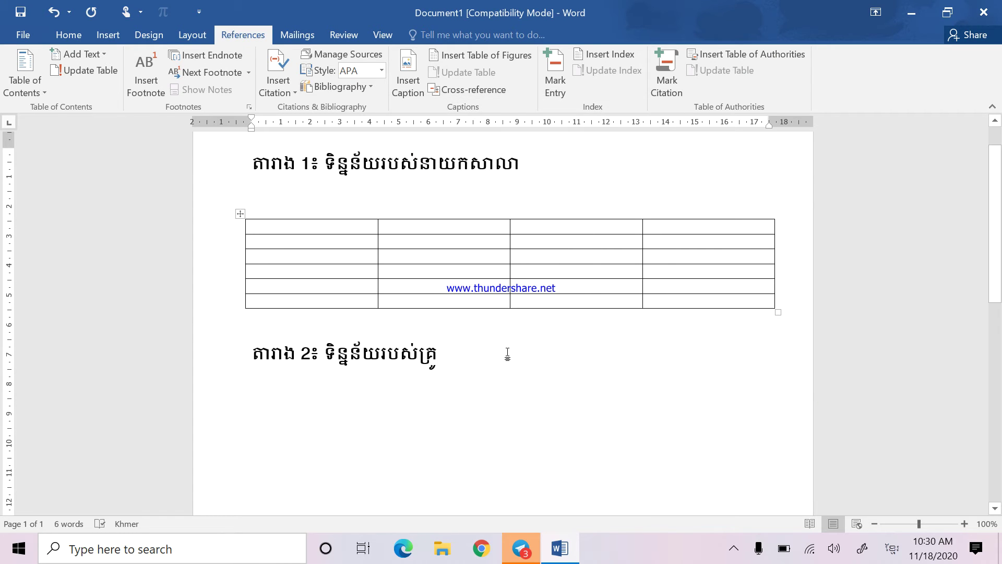
{"action": "key", "text": "Return"}
Insert a 3-column, 3-row table under caption តារាង 2
{"action": "left_click", "coordinate": [107, 35]}
{"action": "left_click", "coordinate": [96, 73]}
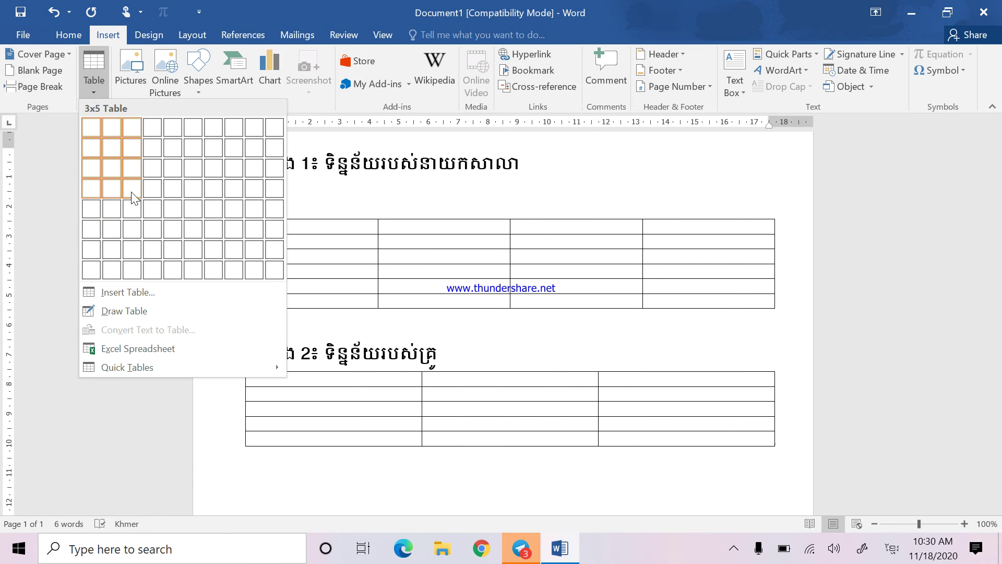
{"action": "left_click", "coordinate": [137, 167]}
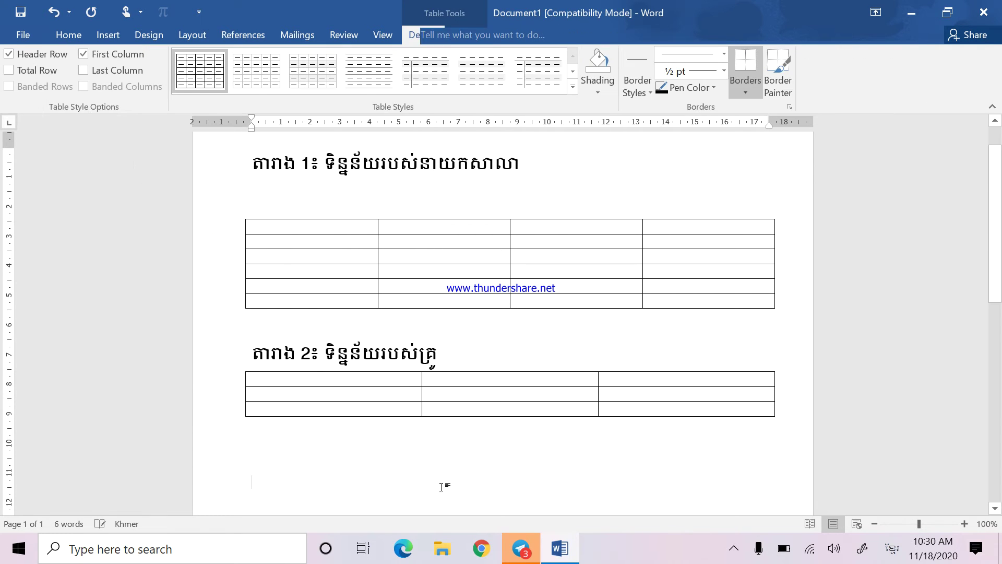
Add an empty line above caption 1 and move the first table back directly beneath it
{"action": "left_click", "coordinate": [581, 342]}
{"action": "scroll", "coordinate": [469, 313], "scroll_direction": "up", "scroll_amount": 2}
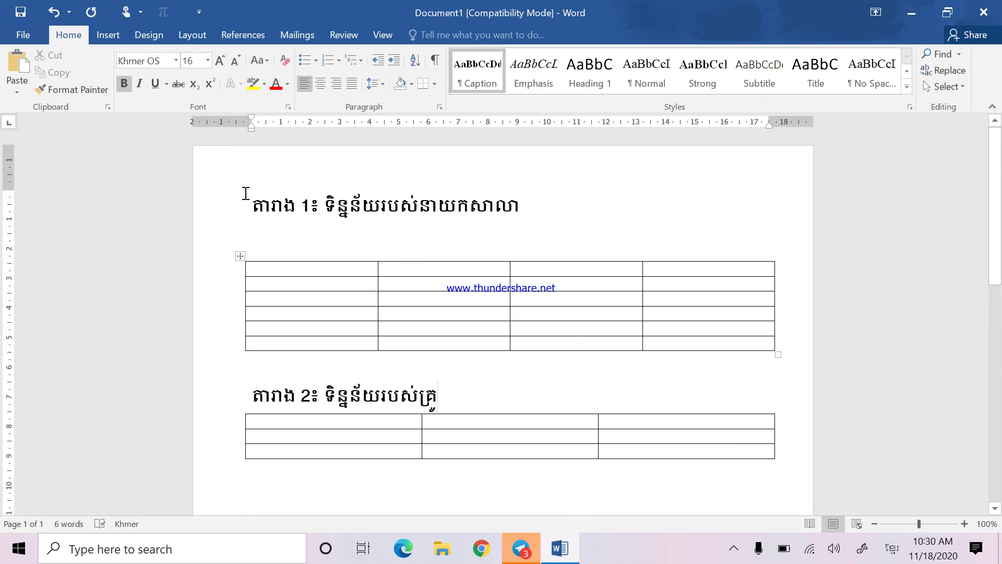
{"action": "left_click", "coordinate": [245, 193]}
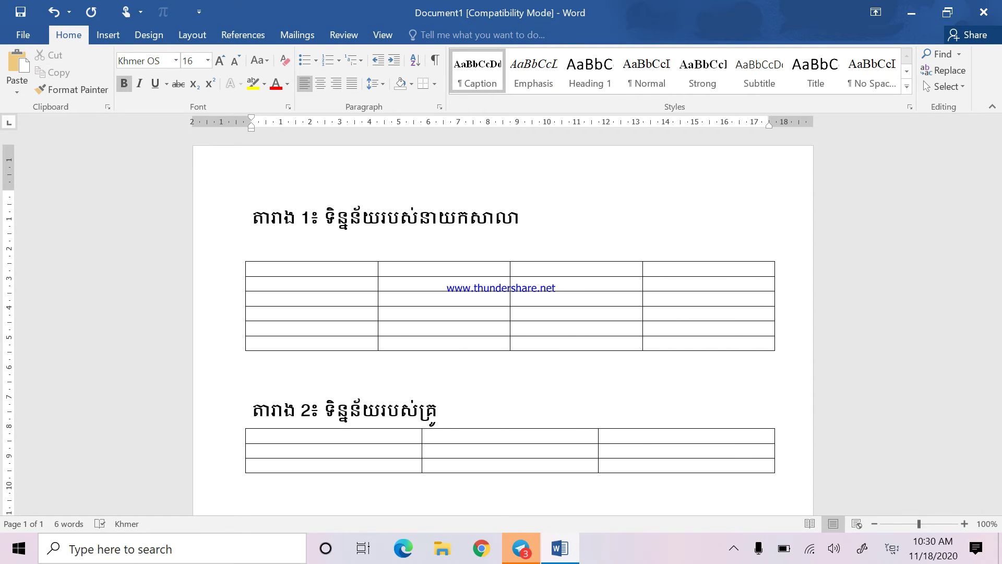
{"action": "key", "text": "Return"}
{"action": "key", "text": "Return"}
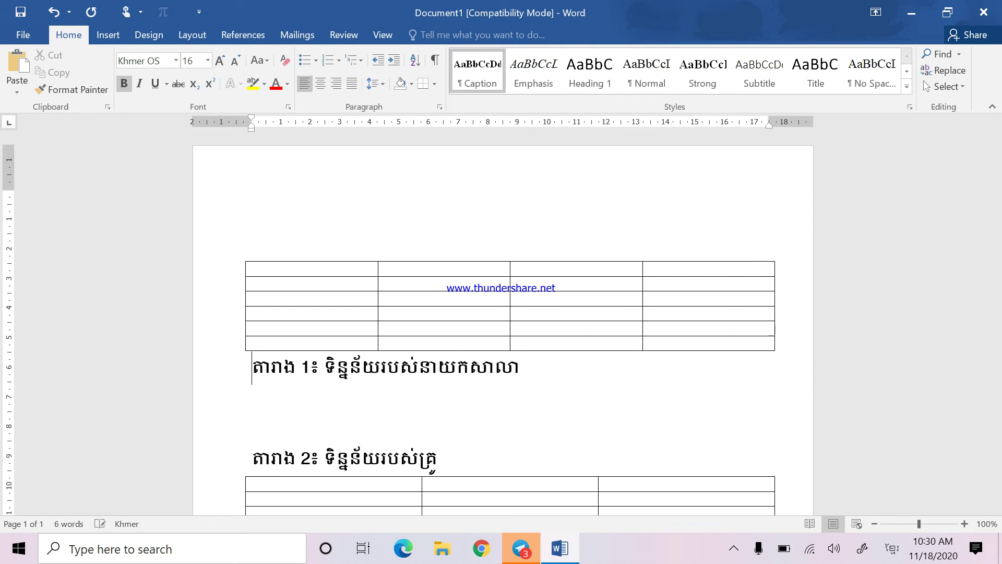
{"action": "key", "text": "Return"}
{"action": "left_click", "coordinate": [447, 269]}
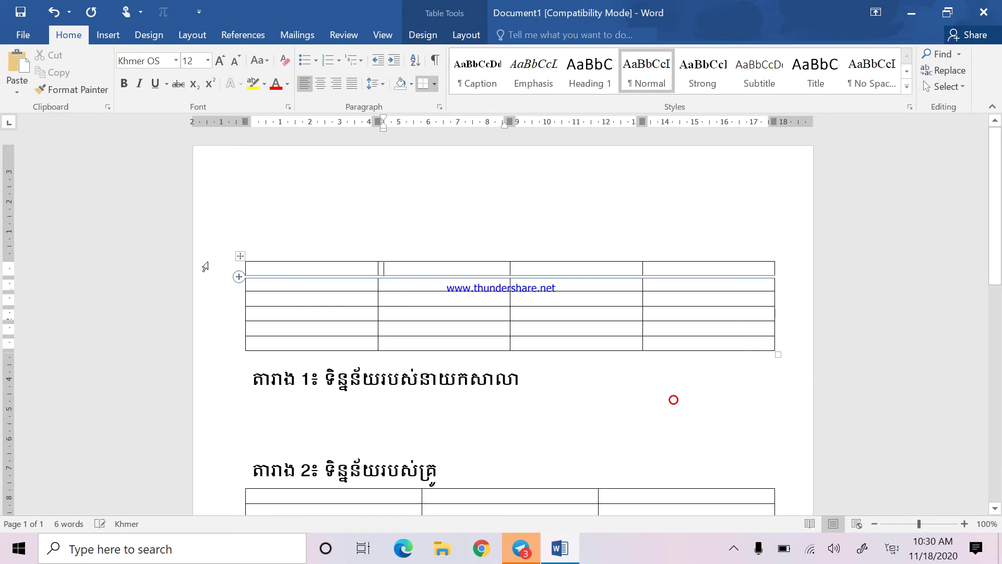
{"action": "left_click_drag", "start_coordinate": [239, 256], "coordinate": [243, 394]}
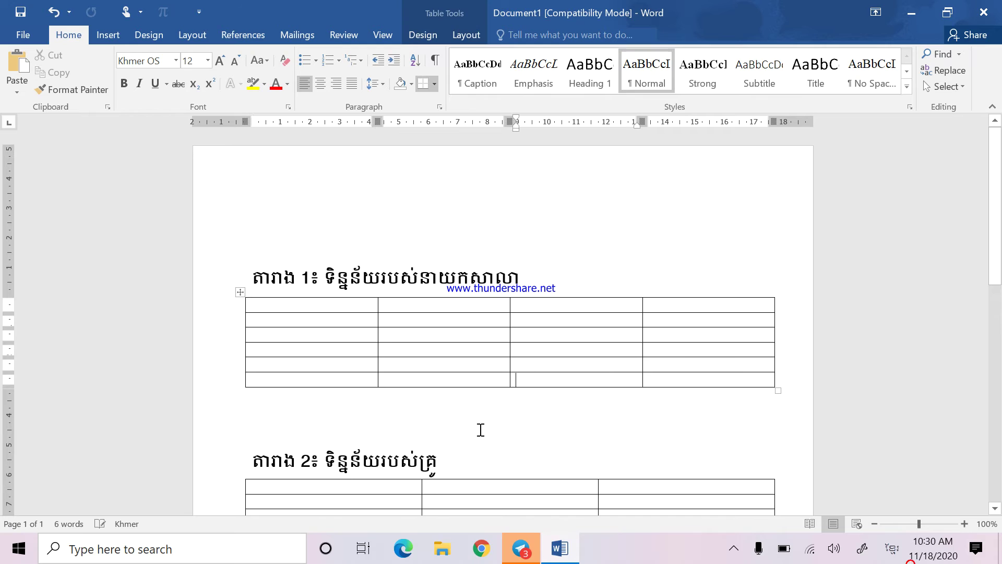
{"action": "left_click", "coordinate": [329, 230]}
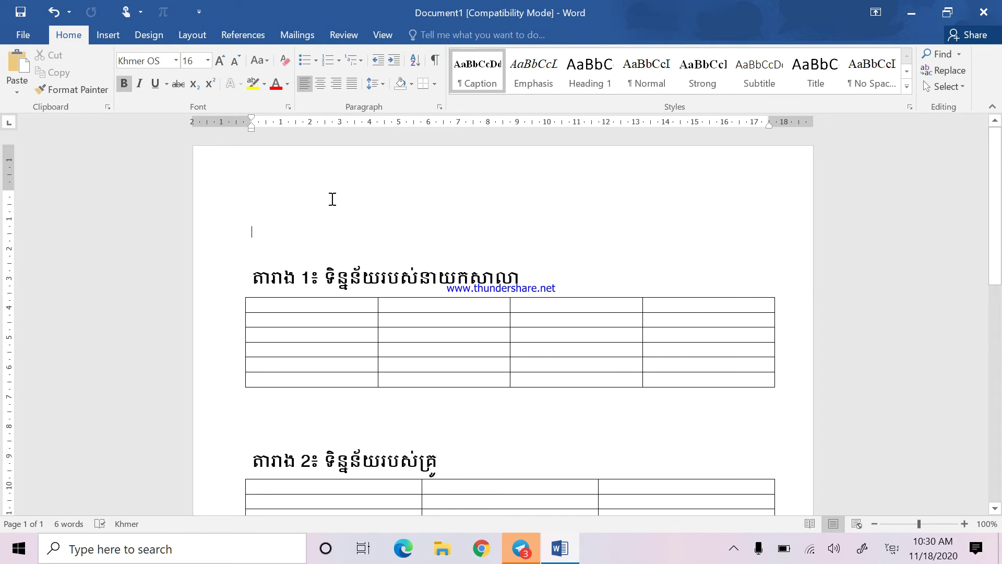
Insert a table of figures for label តារាង at the top, listing both captions with page numbers
{"action": "left_click", "coordinate": [258, 30]}
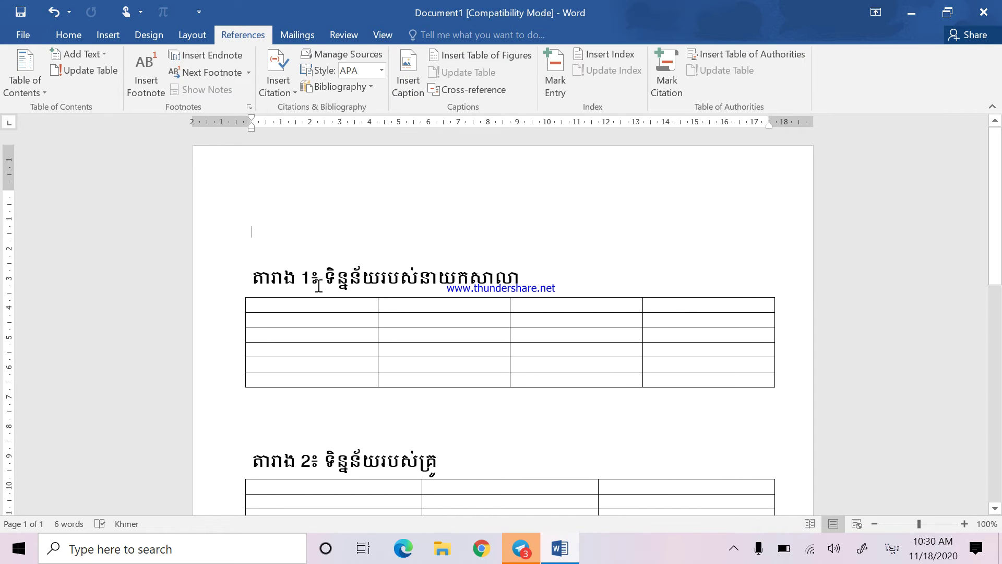
{"action": "left_click", "coordinate": [259, 222]}
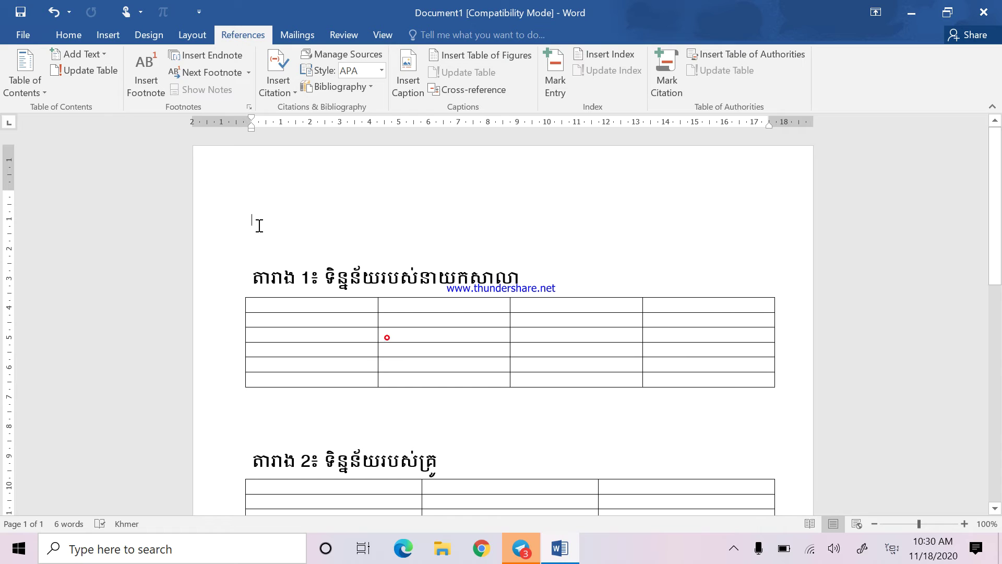
{"action": "left_click", "coordinate": [476, 55]}
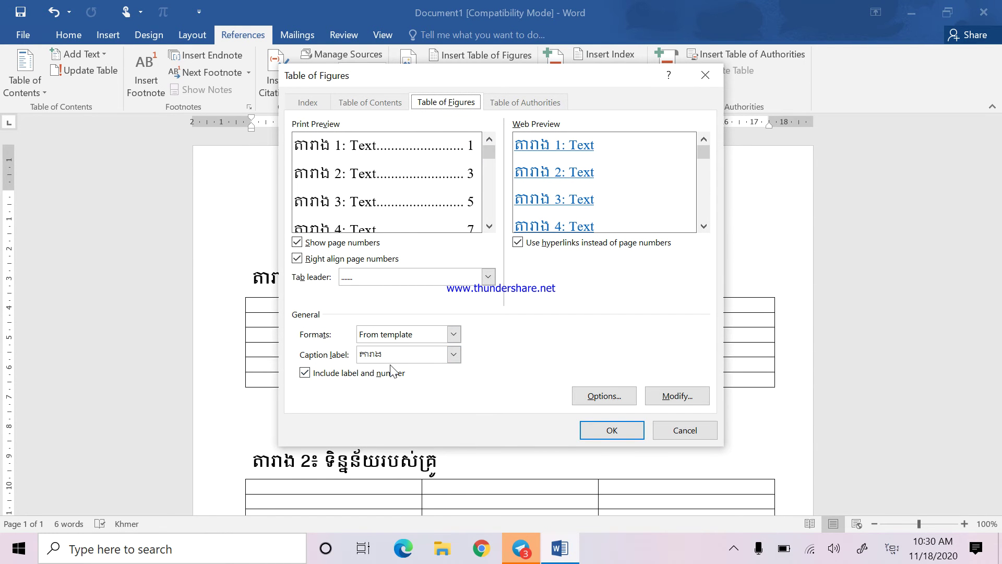
{"action": "left_click", "coordinate": [454, 356]}
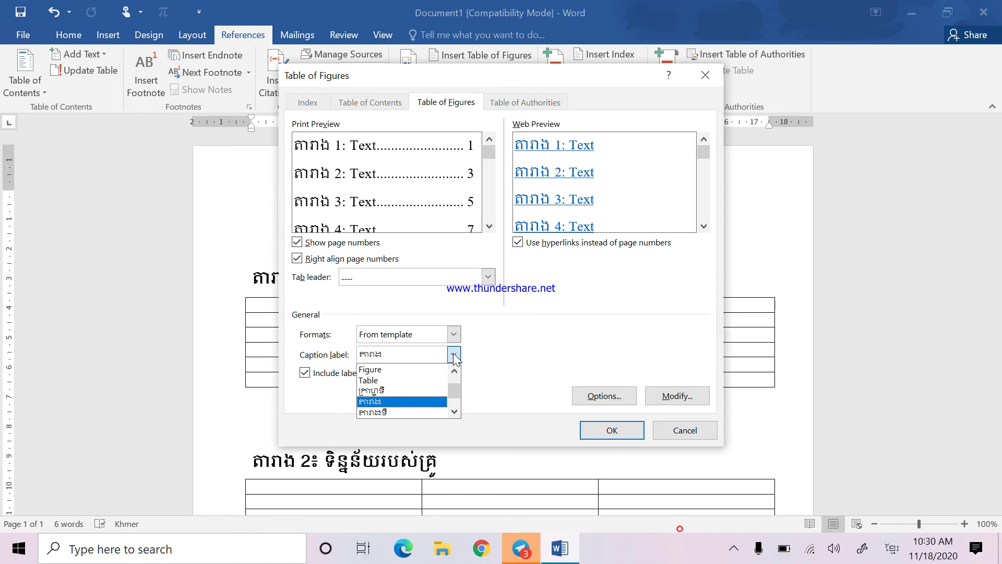
{"action": "left_click", "coordinate": [376, 402]}
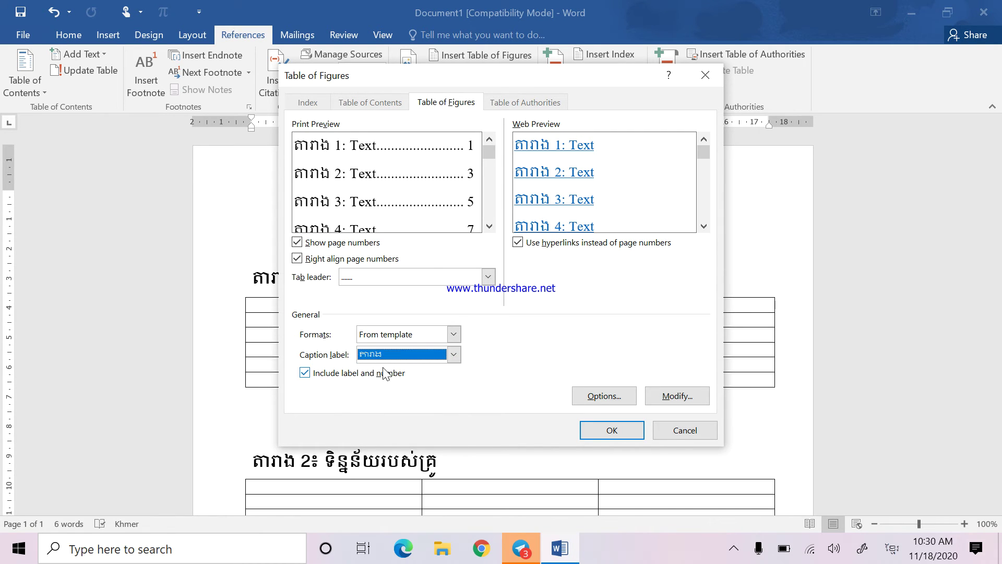
{"action": "left_click", "coordinate": [612, 430]}
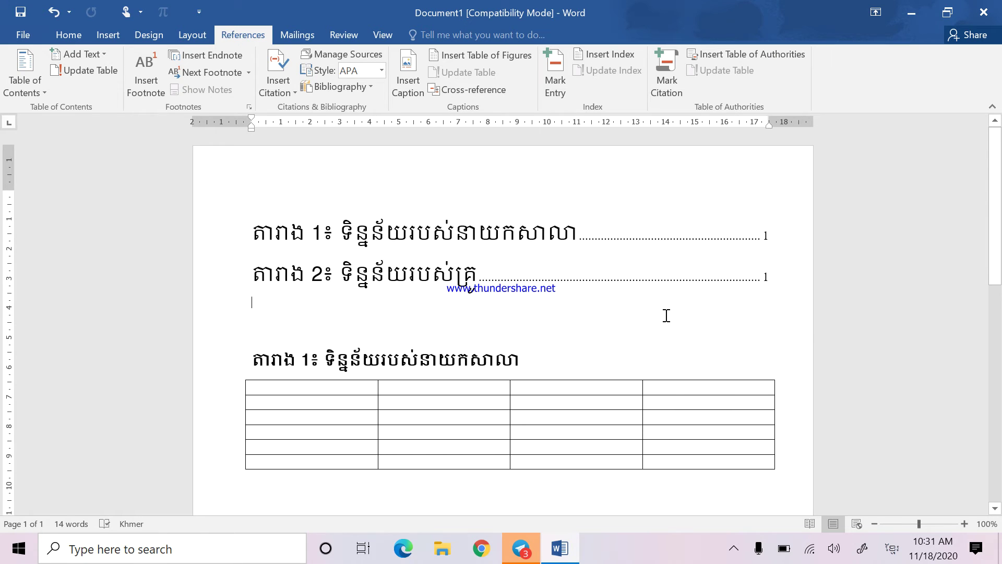
{"action": "scroll", "coordinate": [667, 315], "scroll_direction": "down", "scroll_amount": 3}
{"action": "scroll", "coordinate": [658, 324], "scroll_direction": "down", "scroll_amount": 3}
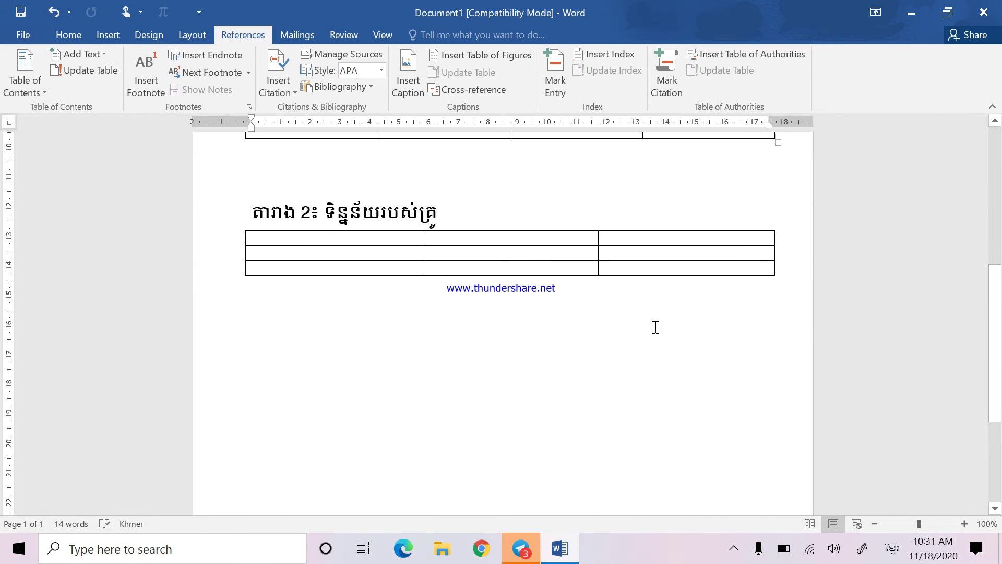
{"action": "left_click", "coordinate": [418, 347]}
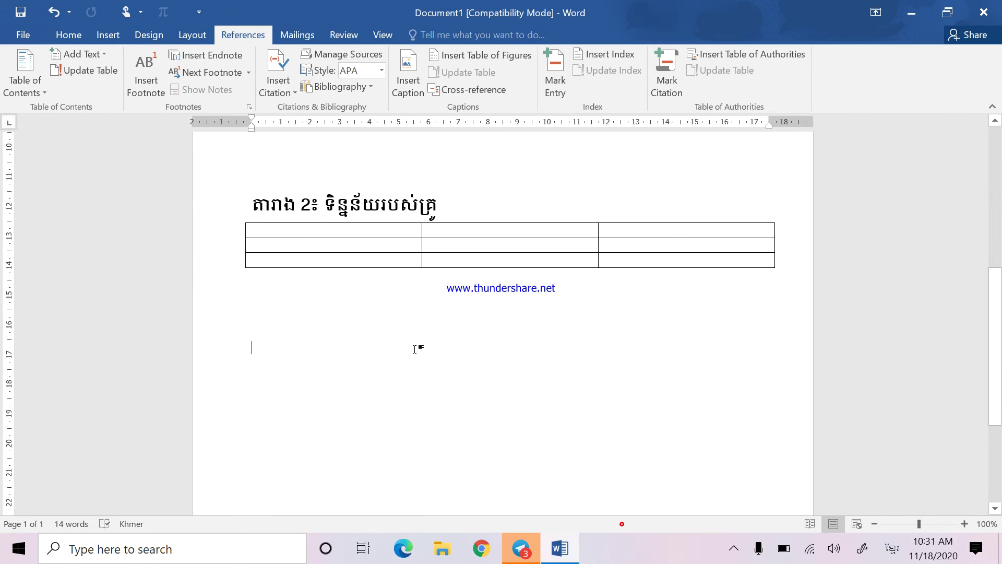
Insert Microsoft Graph 3D column charts of East, West and North quarterly figures
{"action": "left_click", "coordinate": [67, 34]}
{"action": "left_click", "coordinate": [106, 35]}
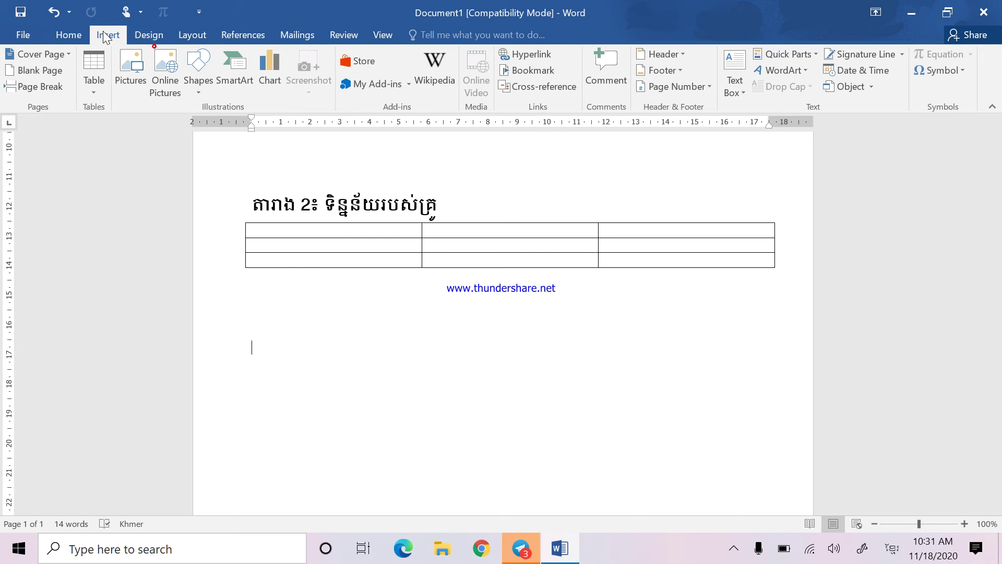
{"action": "left_click", "coordinate": [270, 70]}
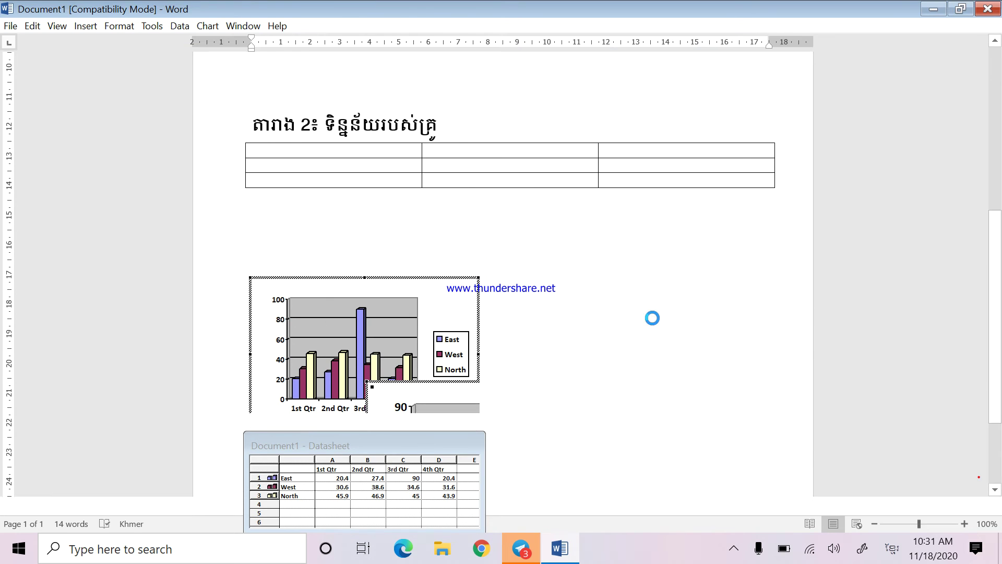
{"action": "scroll", "coordinate": [496, 353], "scroll_direction": "down", "scroll_amount": 3}
{"action": "scroll", "coordinate": [489, 347], "scroll_direction": "down", "scroll_amount": 1}
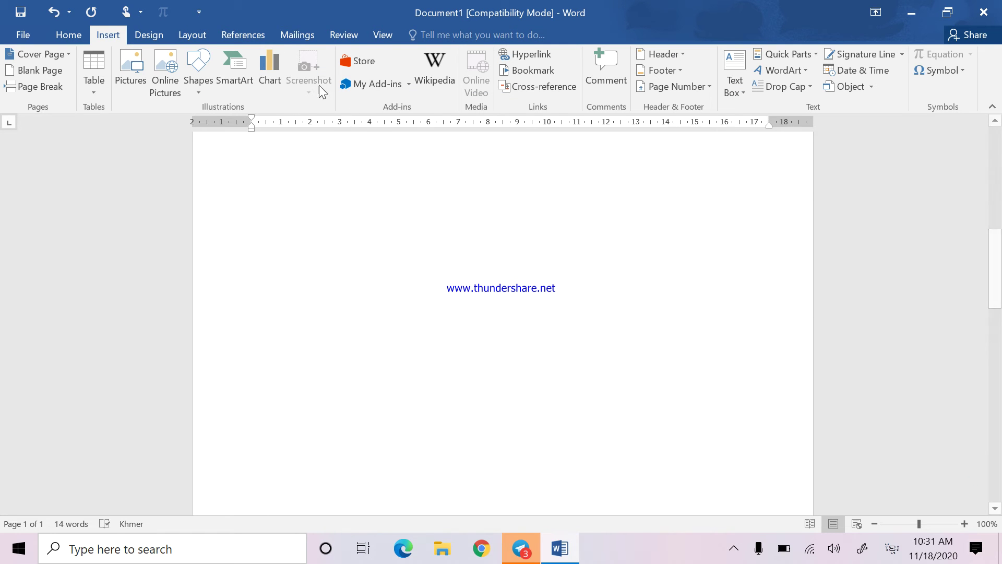
{"action": "left_click", "coordinate": [270, 70]}
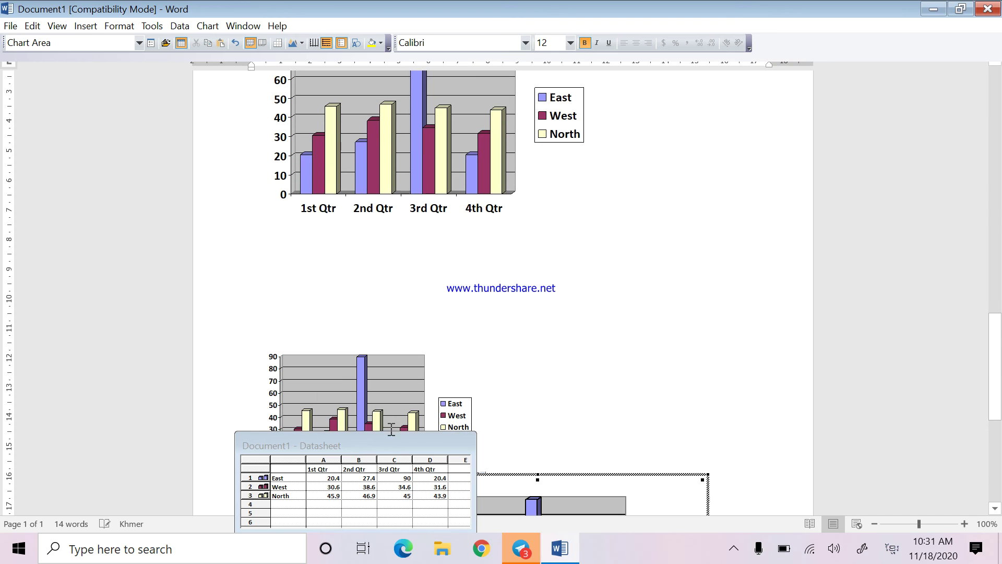
{"action": "left_click", "coordinate": [395, 411]}
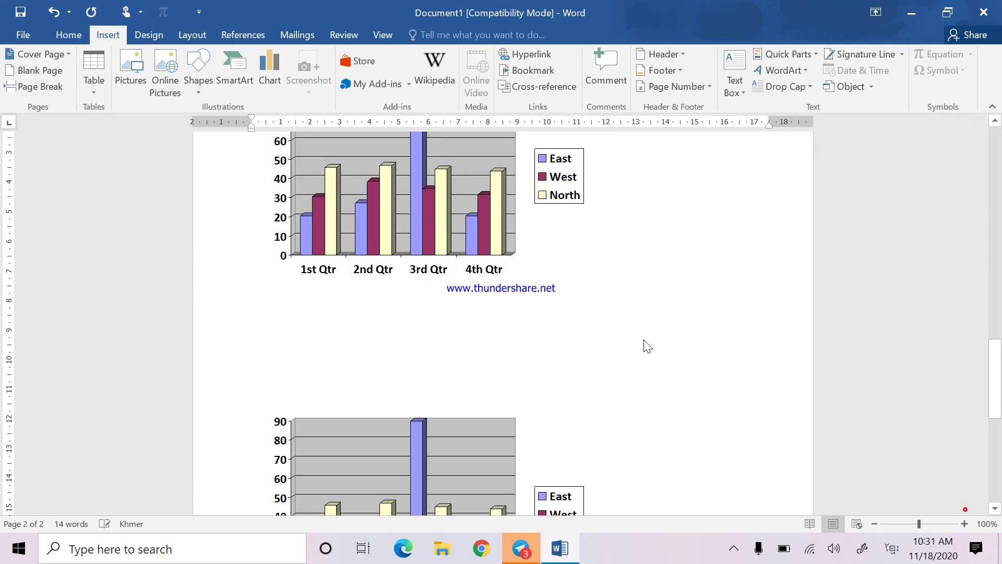
Switch the keyboard to Khmer and place the insertion point below the table
{"action": "scroll", "coordinate": [642, 286], "scroll_direction": "up", "scroll_amount": 5}
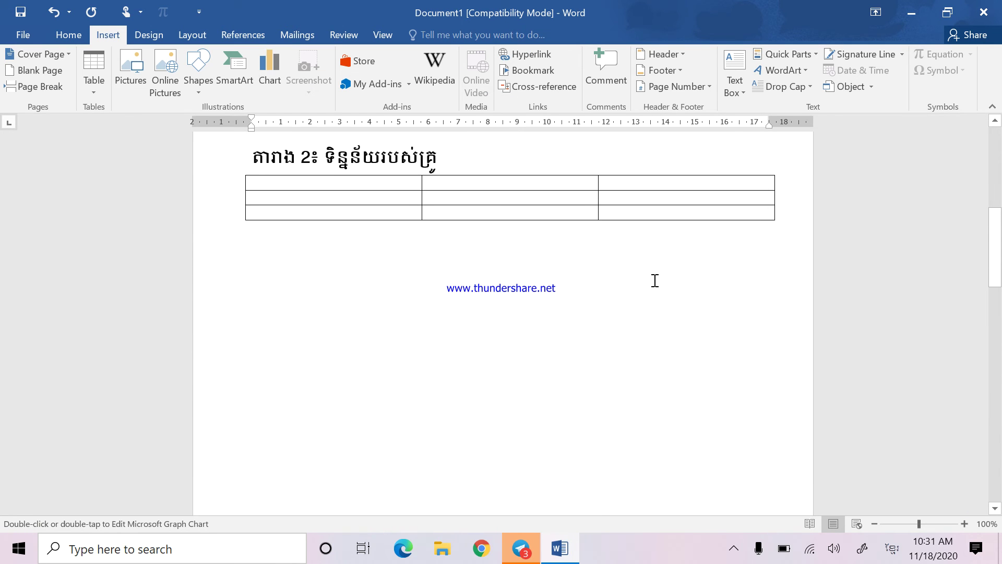
{"action": "scroll", "coordinate": [655, 281], "scroll_direction": "up", "scroll_amount": 2}
{"action": "left_click", "coordinate": [312, 379]}
{"action": "key", "text": "alt+shift"}
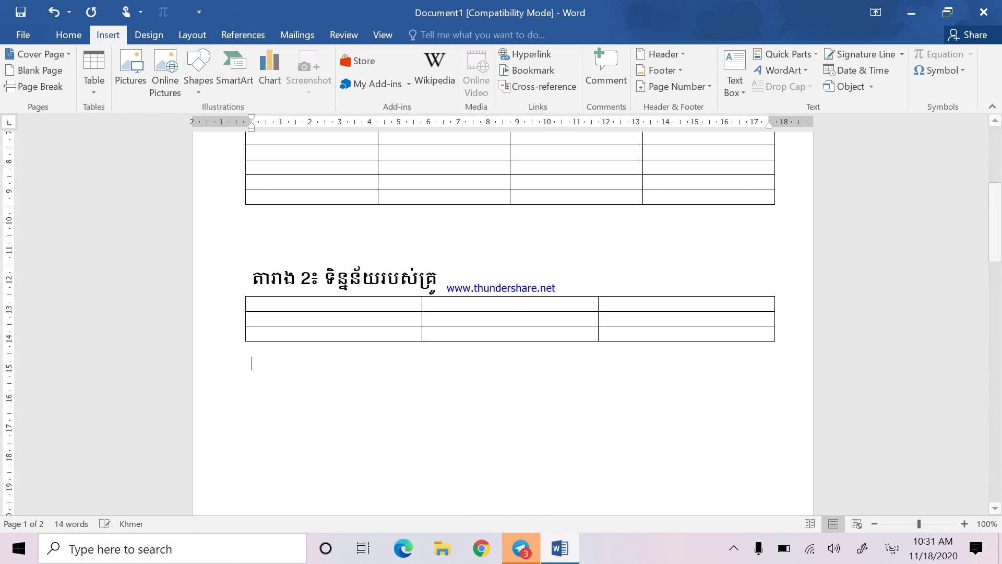
{"action": "key", "text": "Page_Down"}
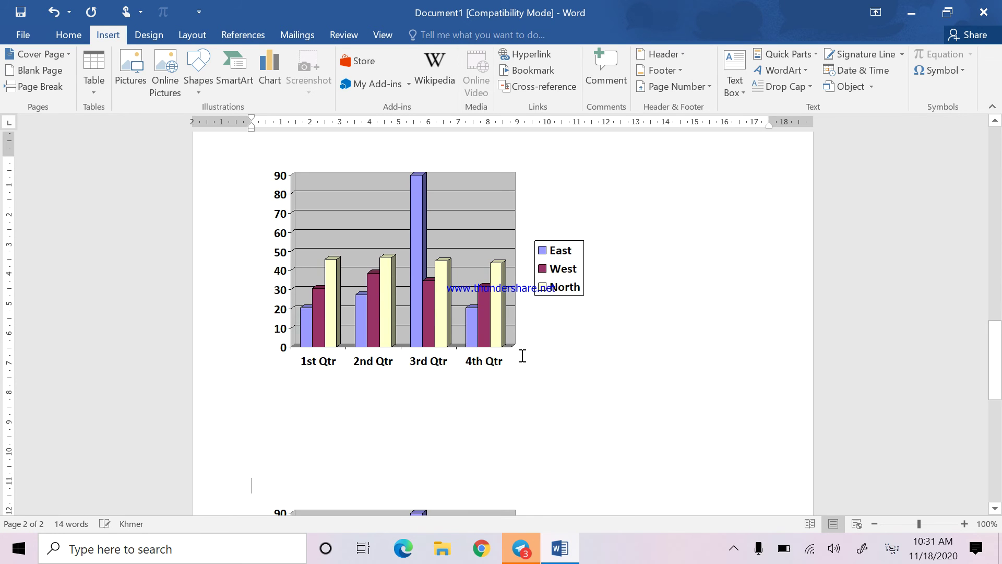
{"action": "scroll", "coordinate": [542, 350], "scroll_direction": "up", "scroll_amount": 3}
{"action": "scroll", "coordinate": [564, 343], "scroll_direction": "up", "scroll_amount": 1}
{"action": "scroll", "coordinate": [423, 307], "scroll_direction": "up", "scroll_amount": 3}
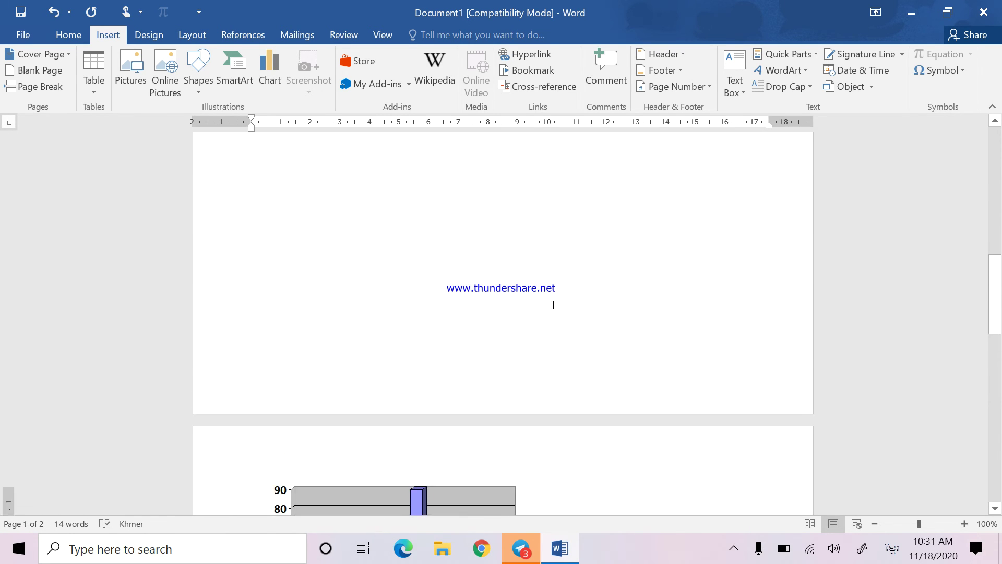
{"action": "scroll", "coordinate": [560, 302], "scroll_direction": "up", "scroll_amount": 2}
{"action": "left_click", "coordinate": [417, 327]}
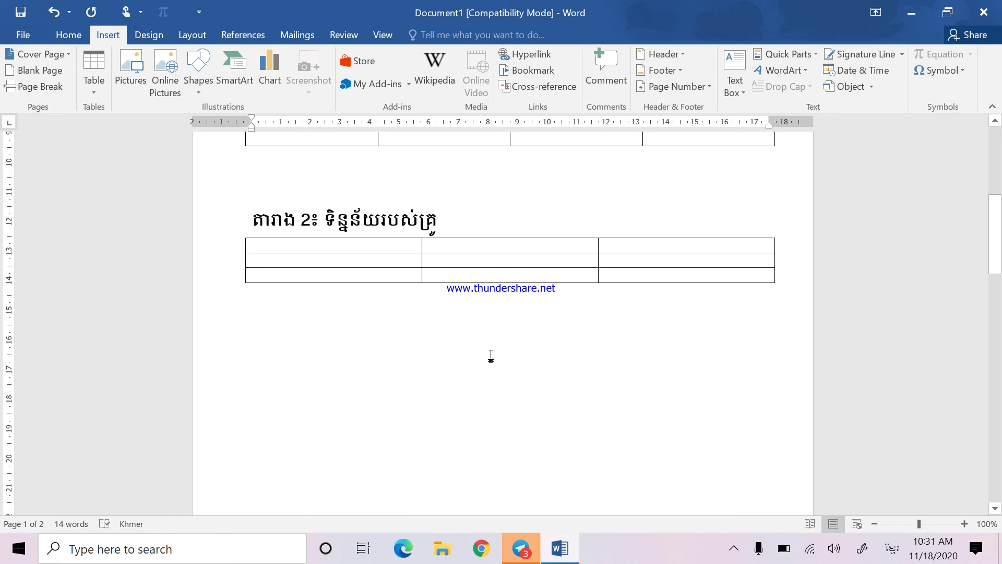
{"action": "scroll", "coordinate": [588, 336], "scroll_direction": "down", "scroll_amount": 5}
{"action": "scroll", "coordinate": [589, 336], "scroll_direction": "down", "scroll_amount": 5}
Shrink the chart on page 2 by dragging its corner handle
{"action": "left_click", "coordinate": [593, 453]}
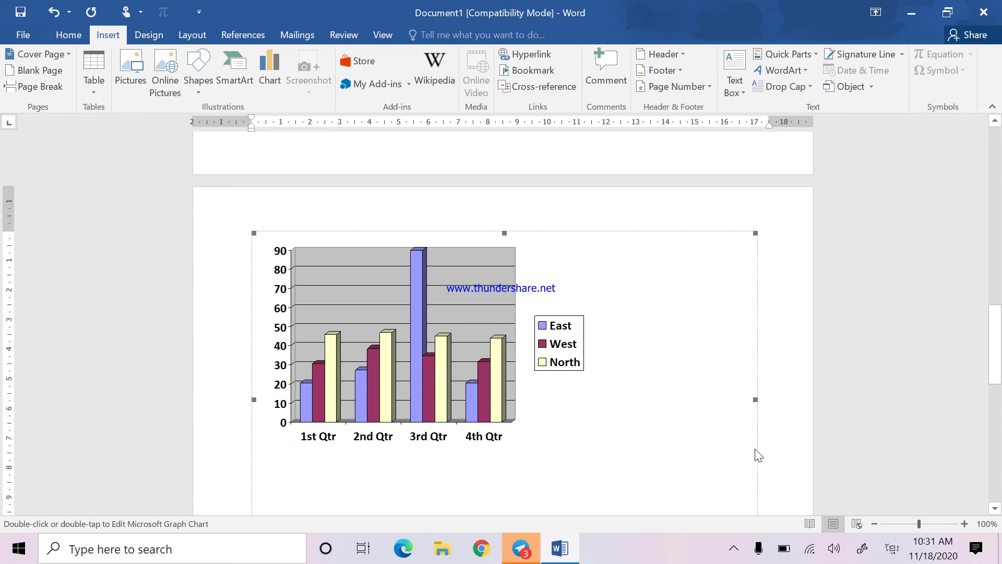
{"action": "scroll", "coordinate": [759, 454], "scroll_direction": "down", "scroll_amount": 5}
{"action": "mouse_move", "coordinate": [756, 415]}
{"action": "left_mouse_down"}
{"action": "mouse_move", "coordinate": [526, 257]}
{"action": "mouse_move", "coordinate": [539, 271]}
{"action": "left_mouse_up"}
{"action": "scroll", "coordinate": [666, 275], "scroll_direction": "up", "scroll_amount": 5}
{"action": "scroll", "coordinate": [618, 380], "scroll_direction": "up", "scroll_amount": 5}
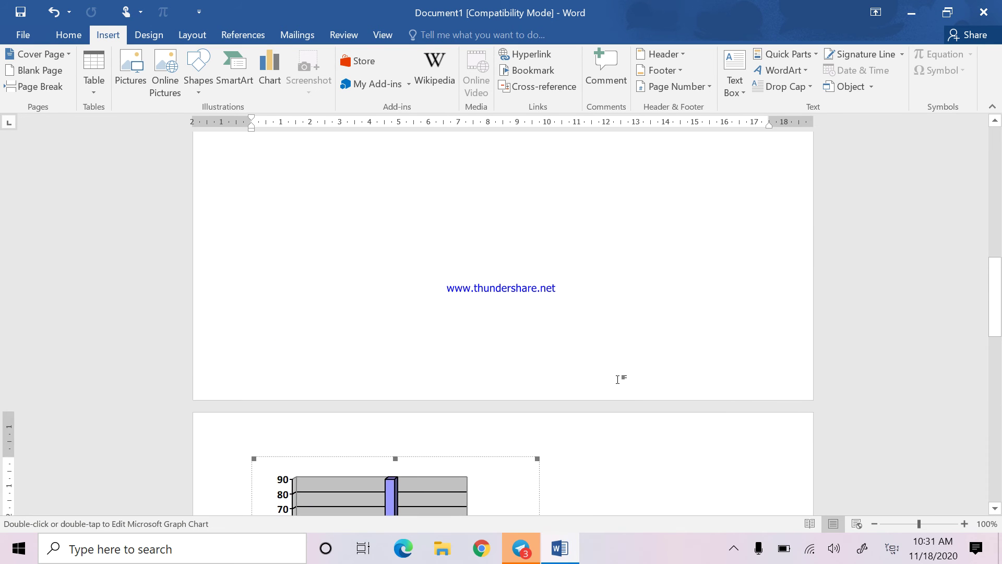
{"action": "scroll", "coordinate": [627, 366], "scroll_direction": "up", "scroll_amount": 5}
{"action": "scroll", "coordinate": [562, 454], "scroll_direction": "down", "scroll_amount": 4}
{"action": "scroll", "coordinate": [522, 439], "scroll_direction": "down", "scroll_amount": 4}
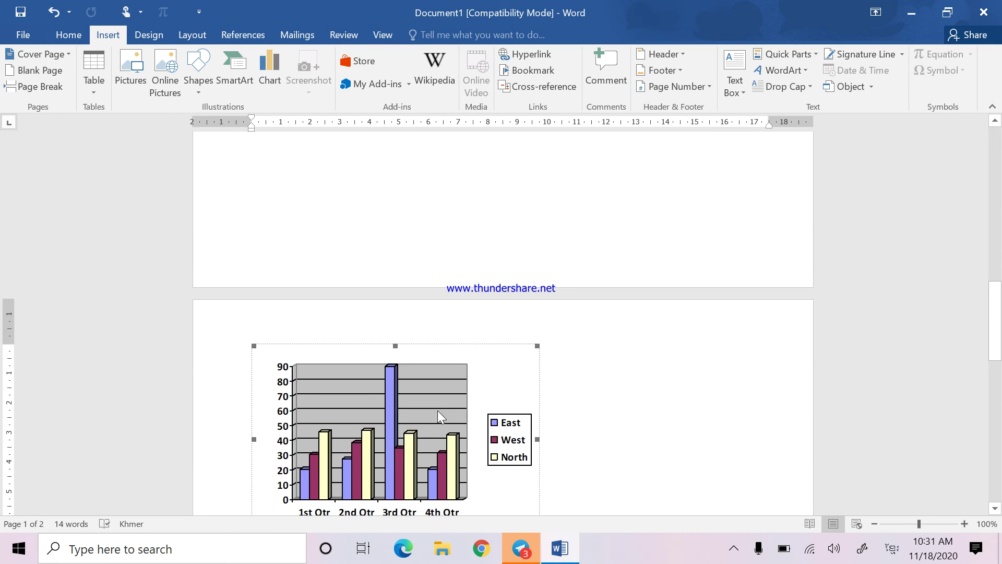
{"action": "scroll", "coordinate": [522, 271], "scroll_direction": "up", "scroll_amount": 4}
{"action": "scroll", "coordinate": [418, 282], "scroll_direction": "up", "scroll_amount": 5}
{"action": "scroll", "coordinate": [365, 246], "scroll_direction": "up", "scroll_amount": 4}
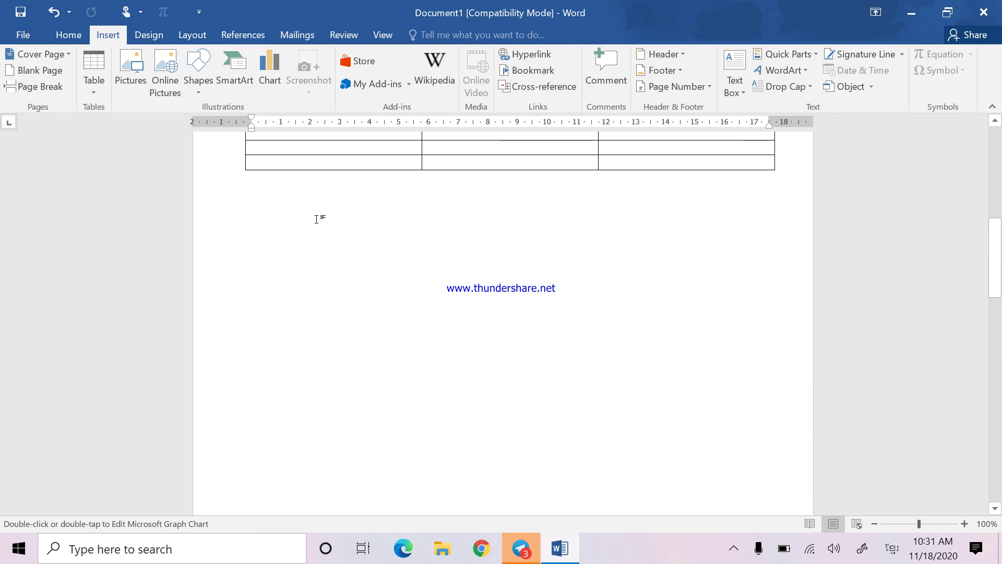
Start the Khmer caption 'ពត៌មនារបសនិស្សិត' beneath the chart
{"action": "left_click", "coordinate": [307, 210]}
{"action": "key", "text": "ctrl+z"}
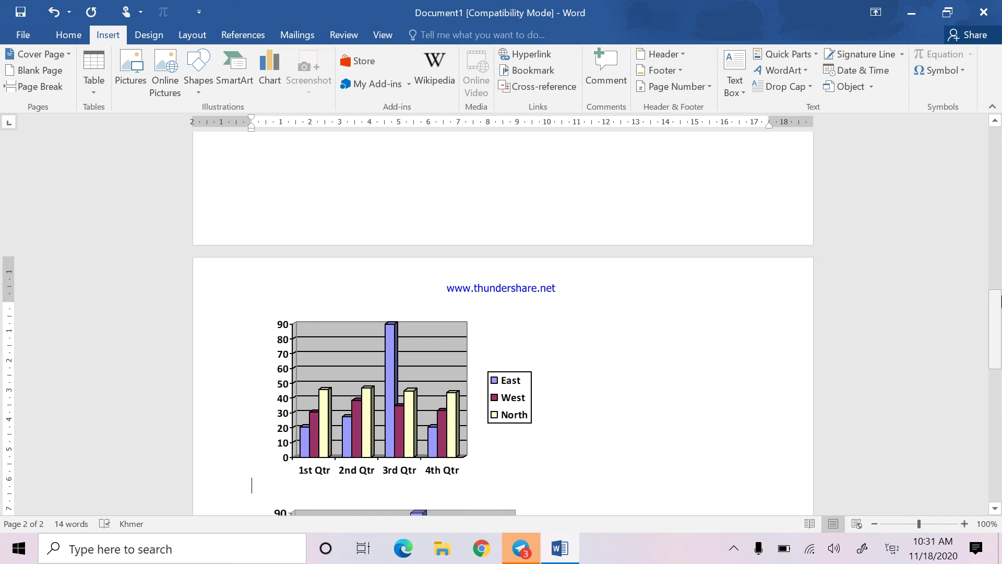
{"action": "type", "text": "ព័ត"}
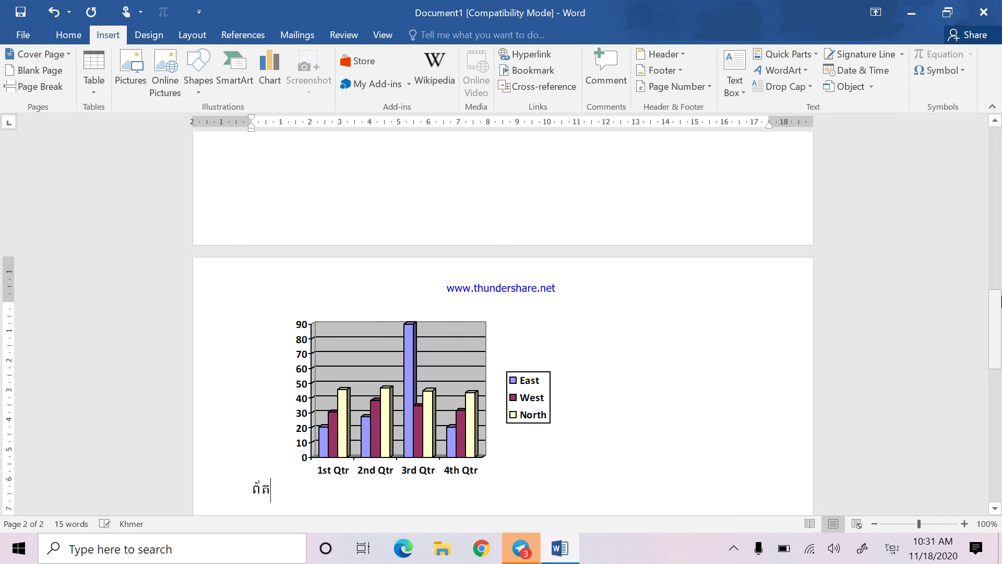
{"action": "type", "text": "៌ម"}
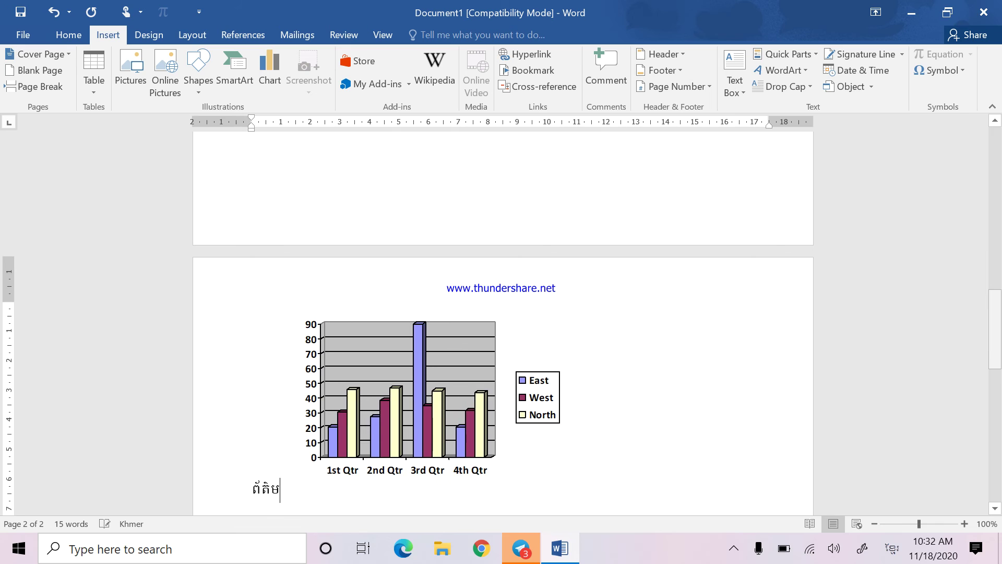
{"action": "type", "text": "នារបស"}
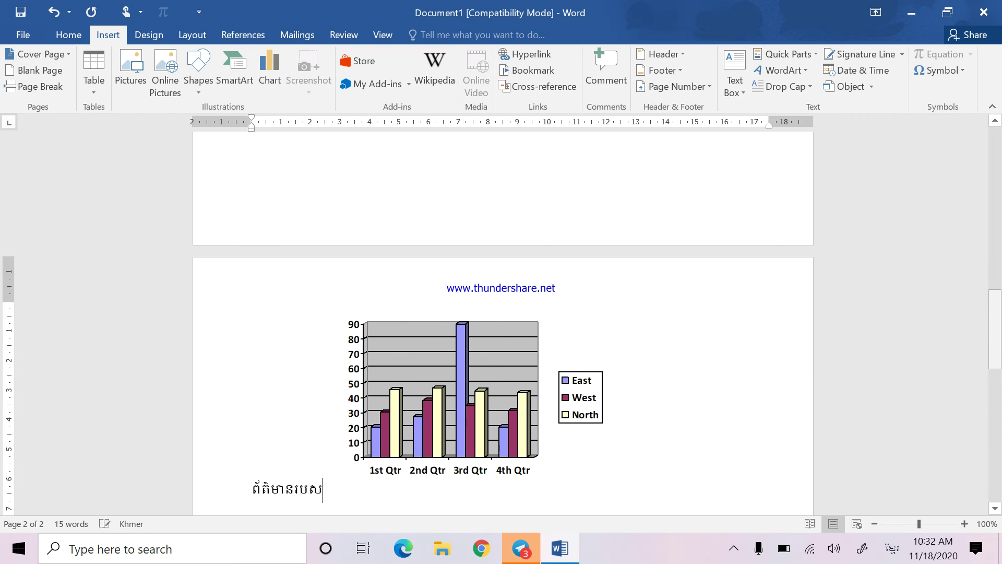
{"action": "type", "text": "និ"}
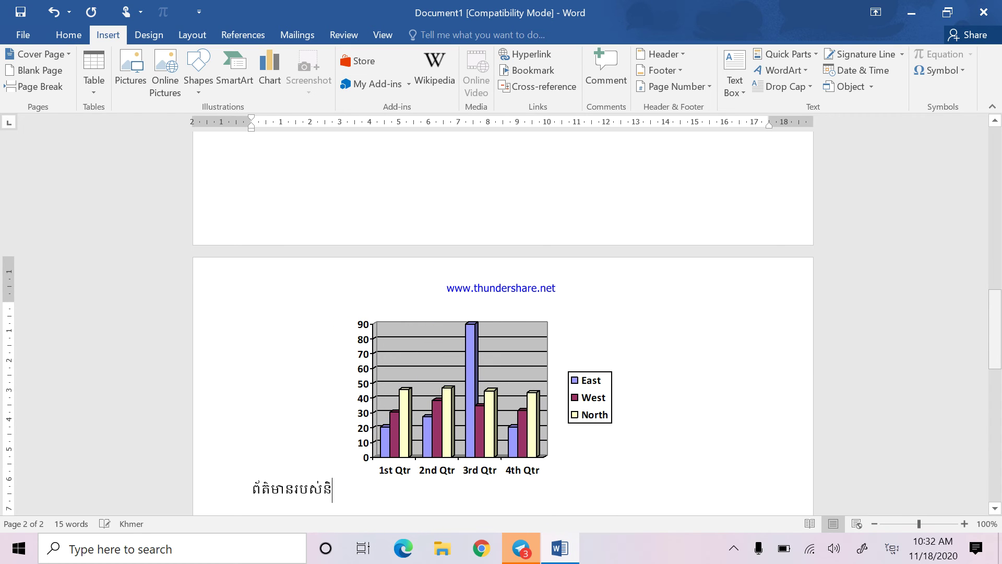
{"action": "type", "text": "ស្សិត"}
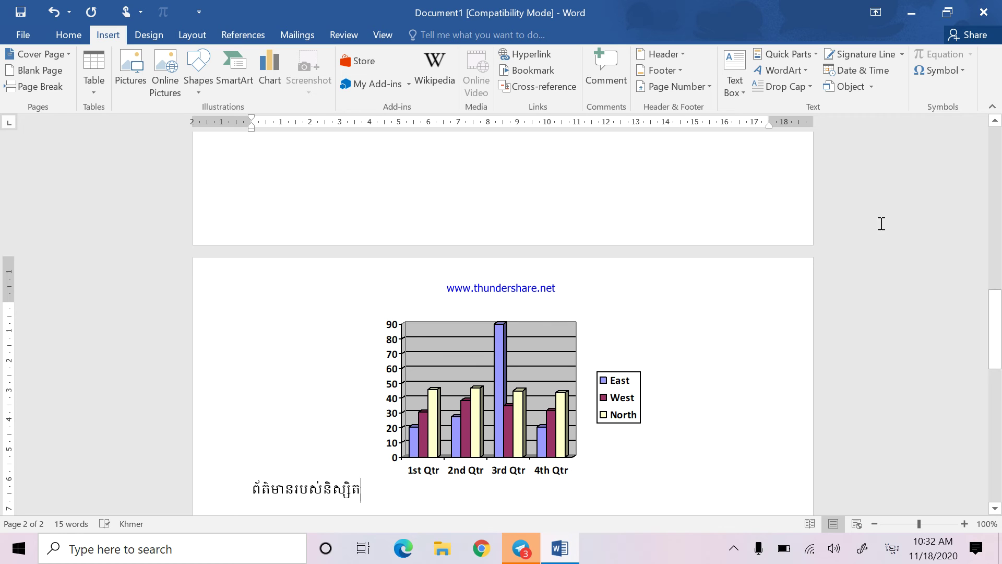
Delete the Khmer text line typed below the first chart
{"action": "left_click", "coordinate": [370, 487]}
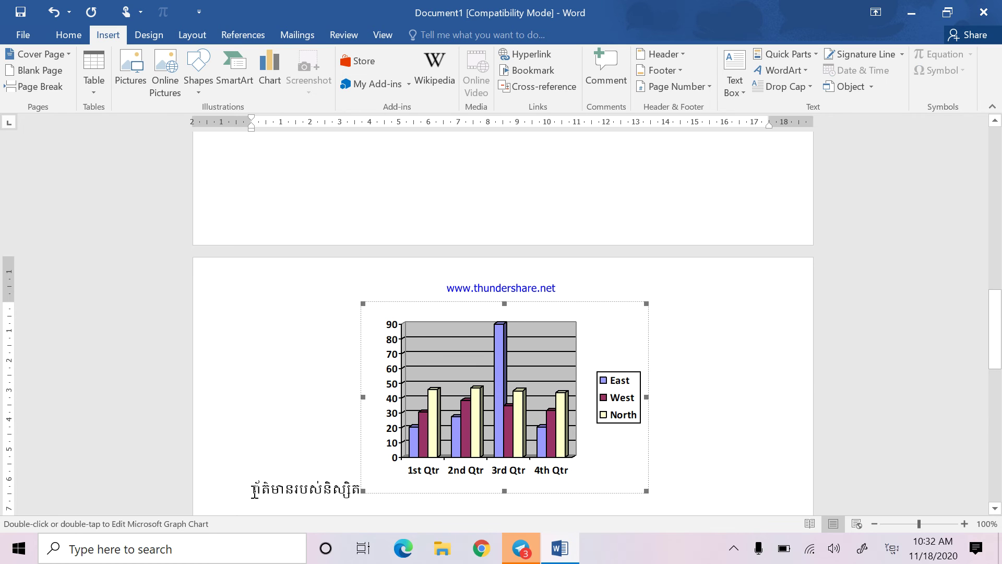
{"action": "left_click_drag", "start_coordinate": [252, 491], "coordinate": [351, 499]}
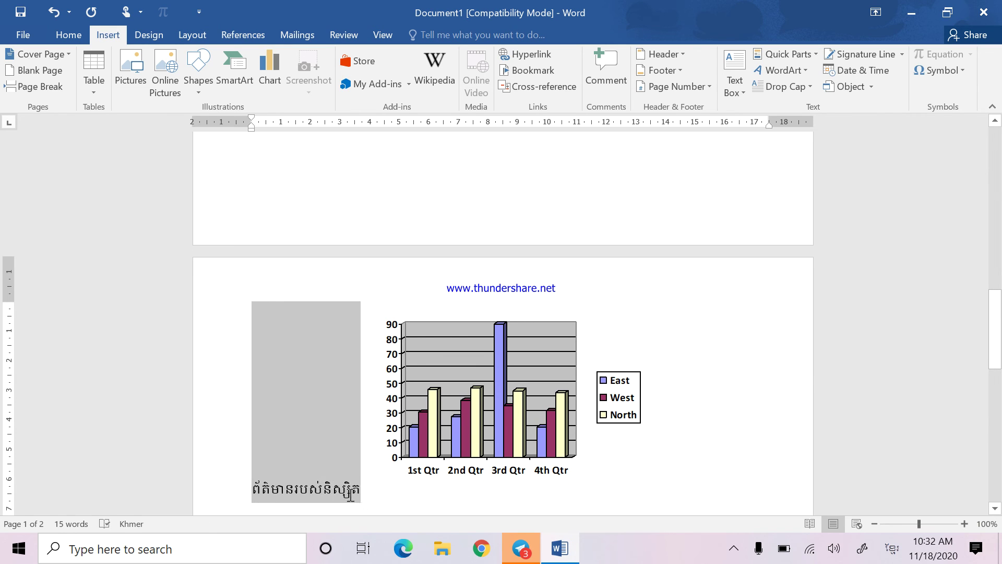
{"action": "key", "text": "Delete"}
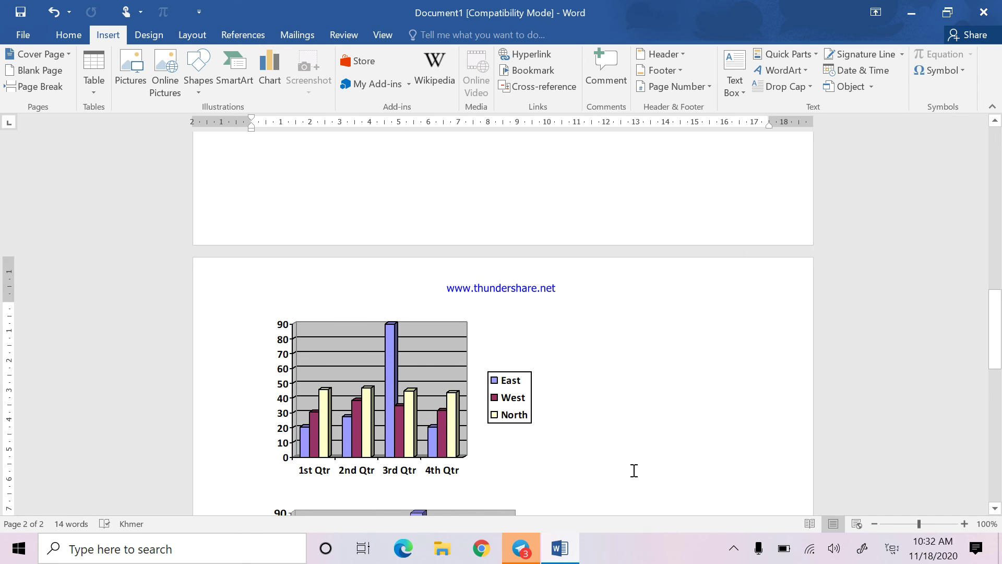
Place the insertion point on the empty line between the two charts
{"action": "scroll", "coordinate": [613, 405], "scroll_direction": "down", "scroll_amount": 3}
{"action": "scroll", "coordinate": [646, 405], "scroll_direction": "up", "scroll_amount": 3}
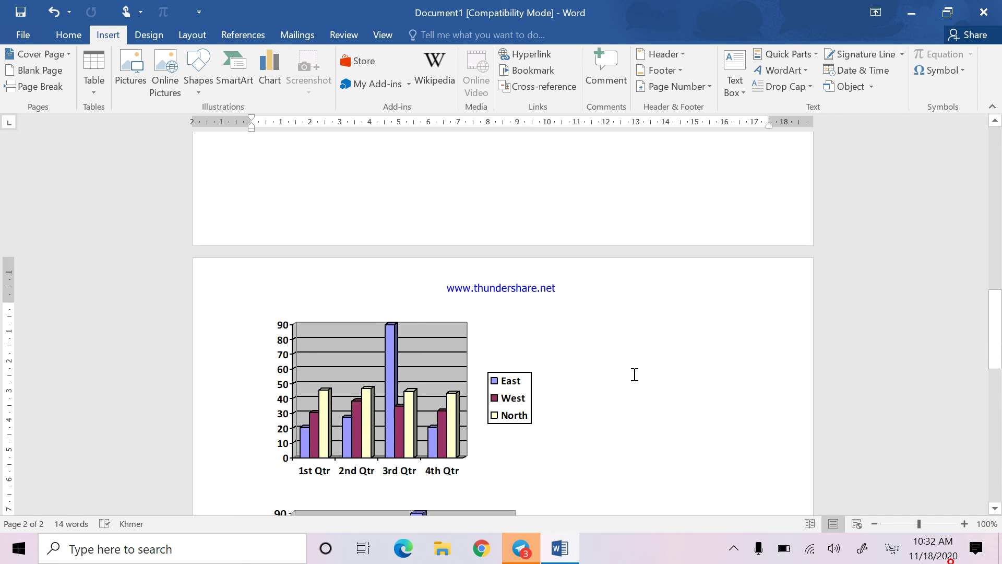
{"action": "left_click", "coordinate": [532, 396]}
{"action": "left_click", "coordinate": [595, 410]}
{"action": "scroll", "coordinate": [593, 410], "scroll_direction": "down", "scroll_amount": 5}
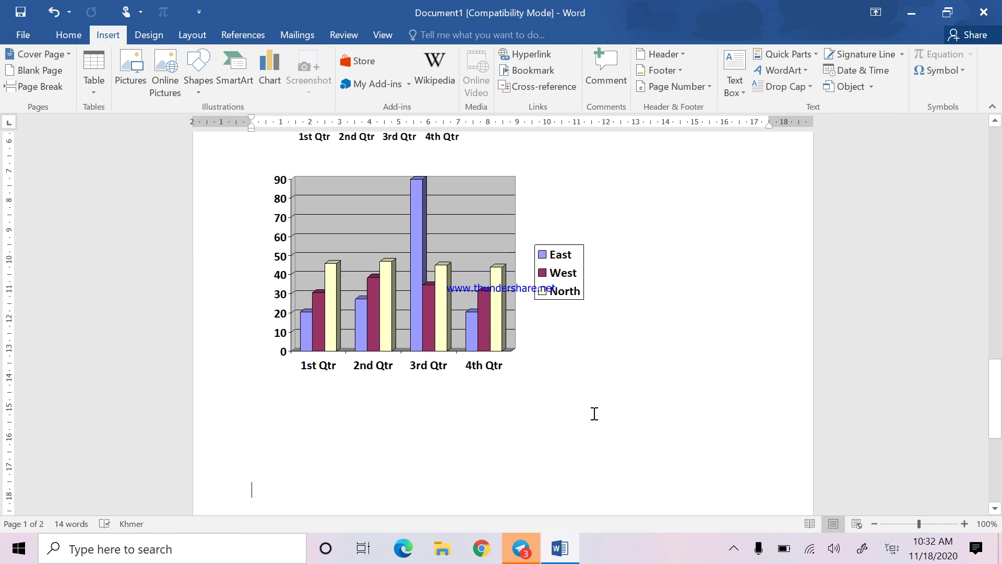
{"action": "scroll", "coordinate": [461, 323], "scroll_direction": "up", "scroll_amount": 3}
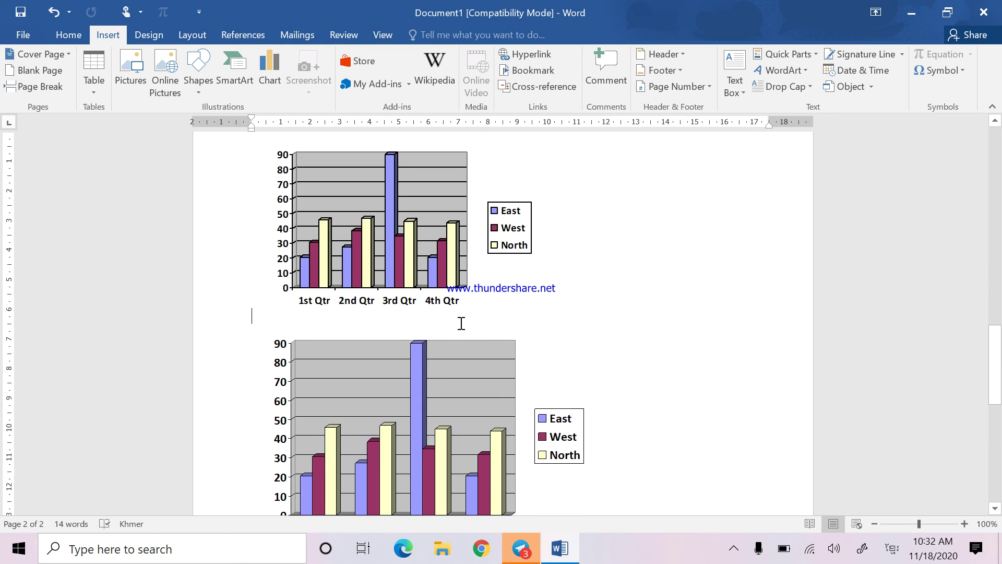
{"action": "left_click", "coordinate": [461, 324]}
Caption the first chart 'ក្រាហ្វទី 1៖ ព័ត៌មានរបស់និស្សិត' using the ក្រាហ្វទី label
{"action": "left_click", "coordinate": [242, 35]}
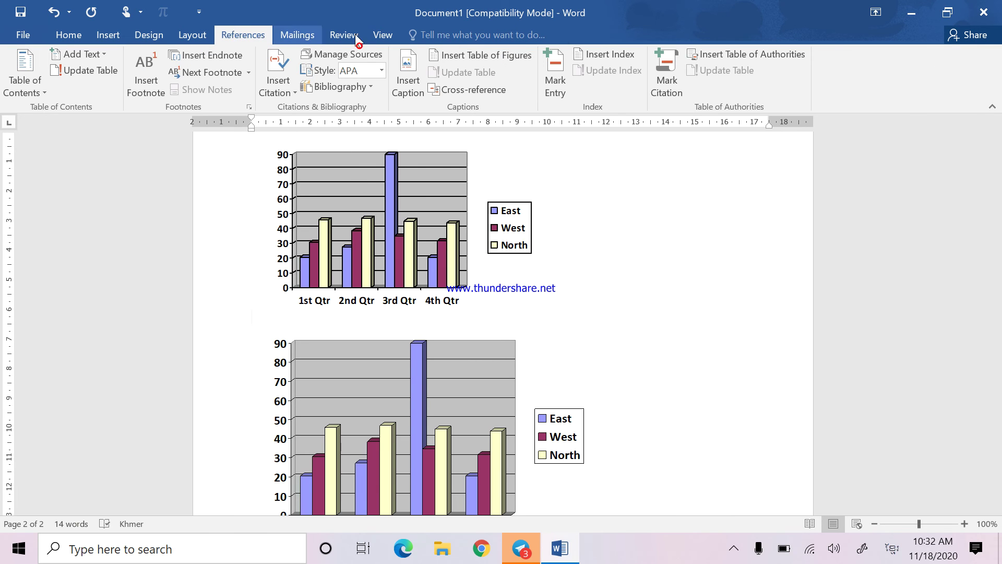
{"action": "left_click", "coordinate": [412, 86]}
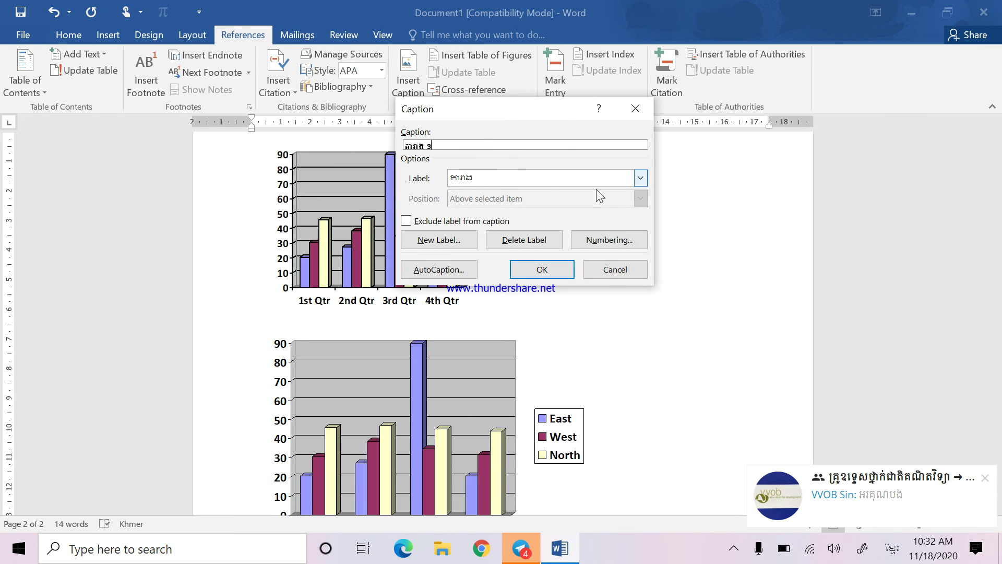
{"action": "left_click", "coordinate": [640, 179]}
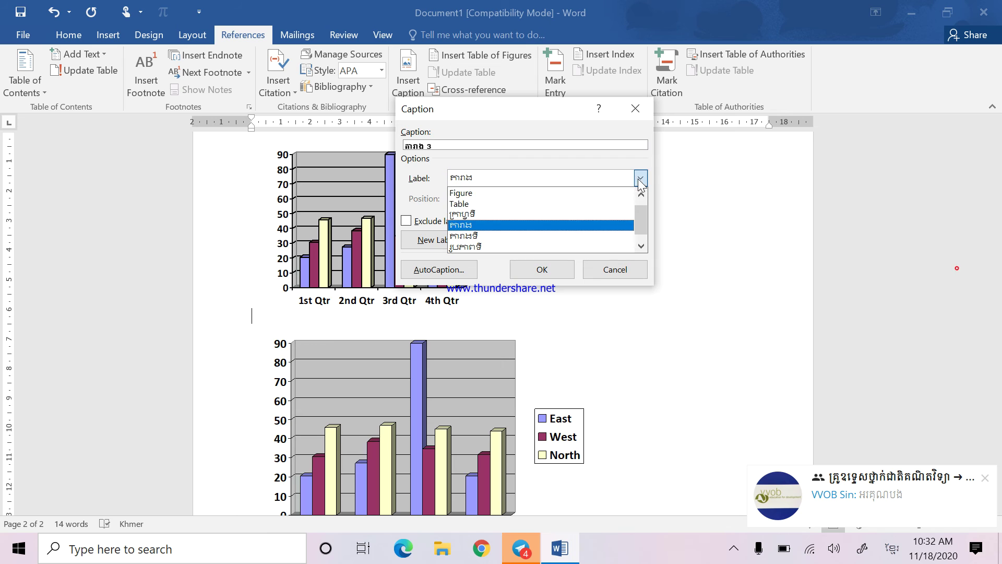
{"action": "left_click", "coordinate": [465, 215]}
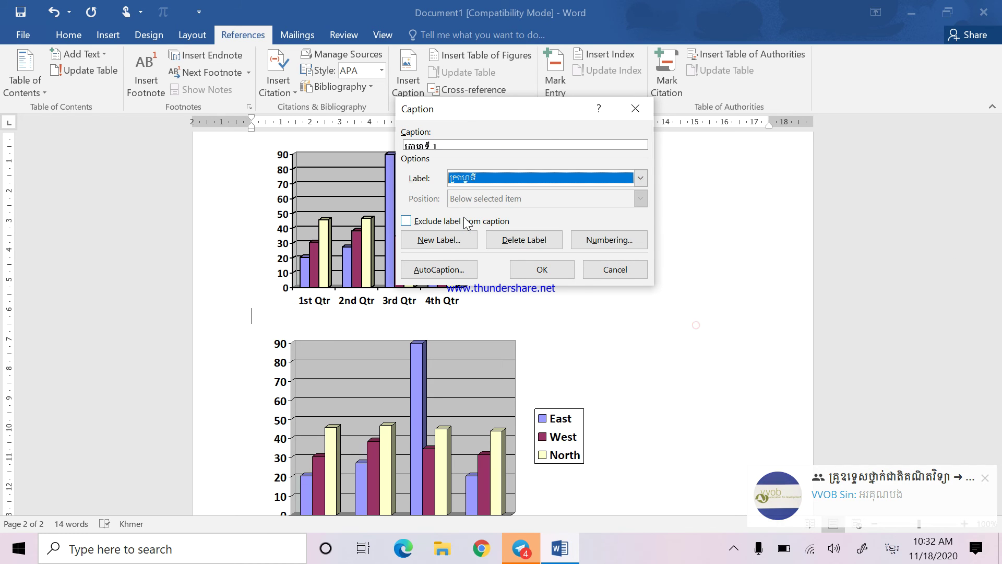
{"action": "left_click", "coordinate": [497, 145]}
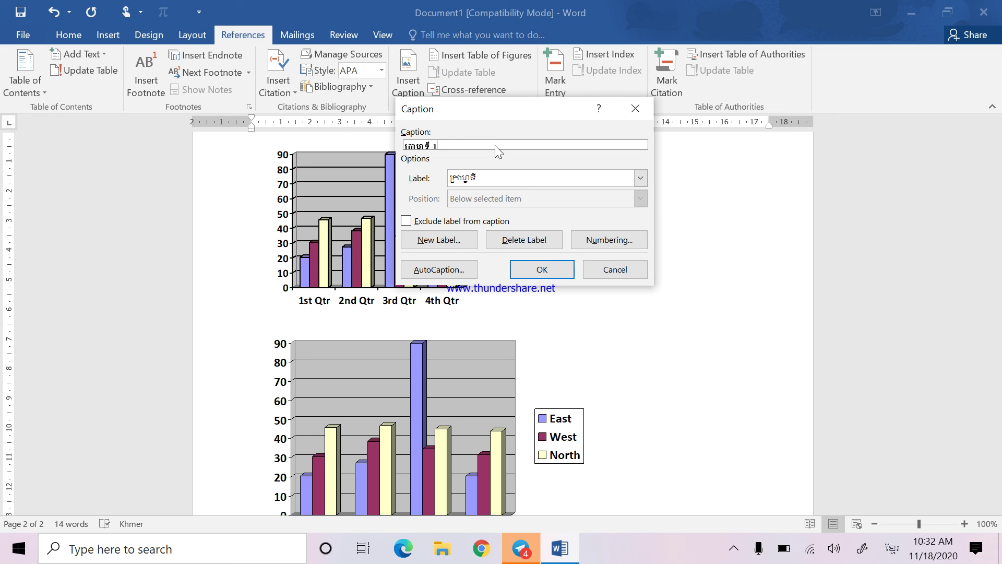
{"action": "type", "text": "៖ ព័ត៌មានរបស់និស្សិត"}
{"action": "left_click", "coordinate": [533, 270]}
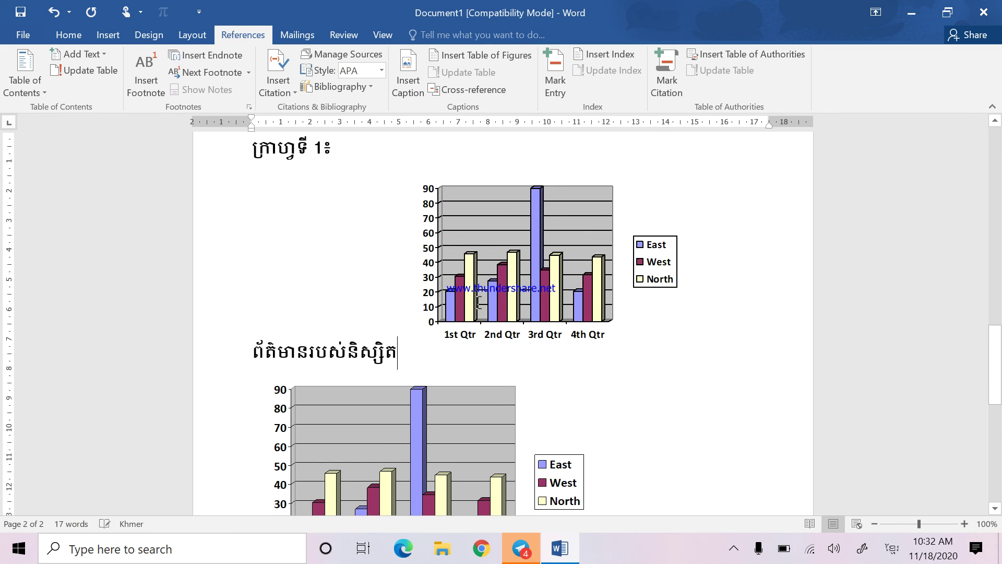
Try dragging the first chart next to its caption text, then undo the move
{"action": "left_click", "coordinate": [307, 153]}
{"action": "left_click", "coordinate": [522, 229]}
{"action": "scroll", "coordinate": [523, 233], "scroll_direction": "up", "scroll_amount": 3}
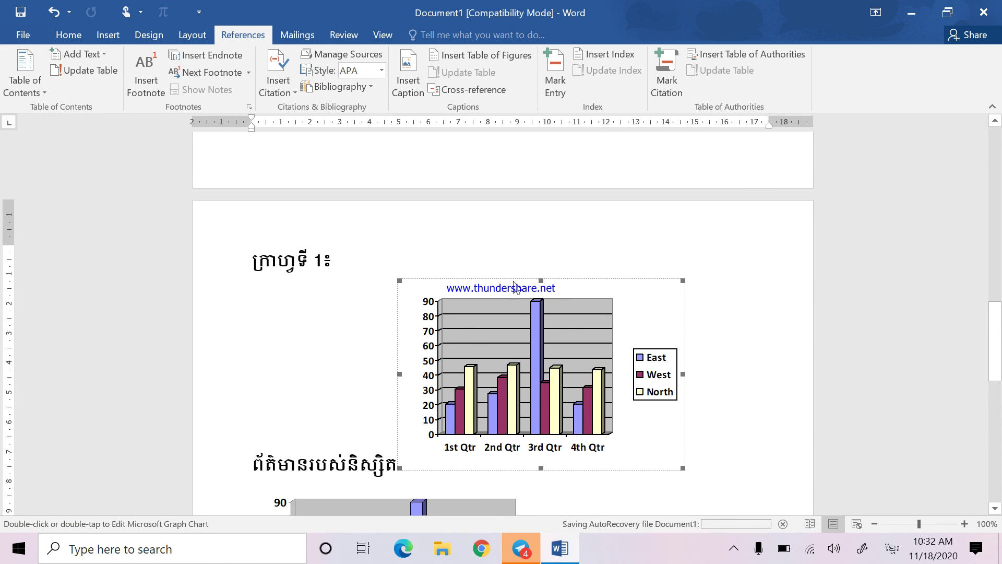
{"action": "left_click_drag", "start_coordinate": [514, 284], "coordinate": [236, 259]}
{"action": "left_click", "coordinate": [700, 316]}
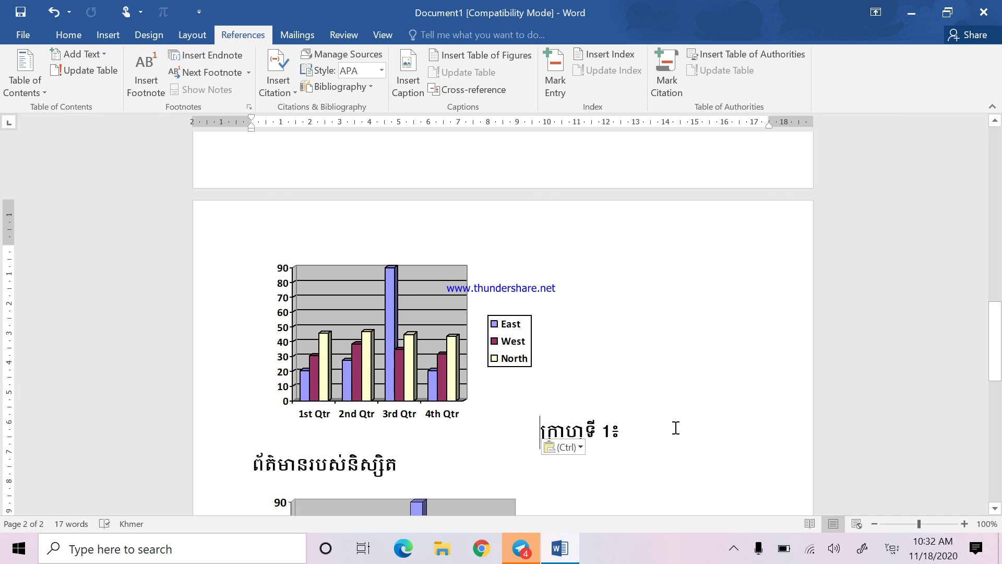
{"action": "key", "text": "ctrl+z"}
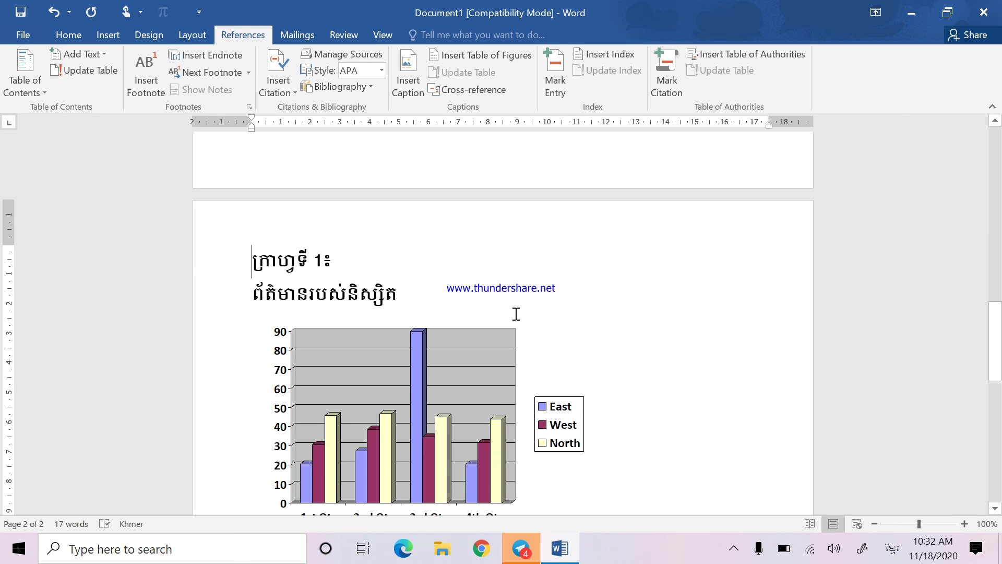
Fix the caption's line break so 'ក្រាហ្វទី 1៖ព័ត៌មានរបស់និស្សិត' sits on one line below the chart
{"action": "left_click", "coordinate": [340, 265]}
{"action": "key", "text": "Delete"}
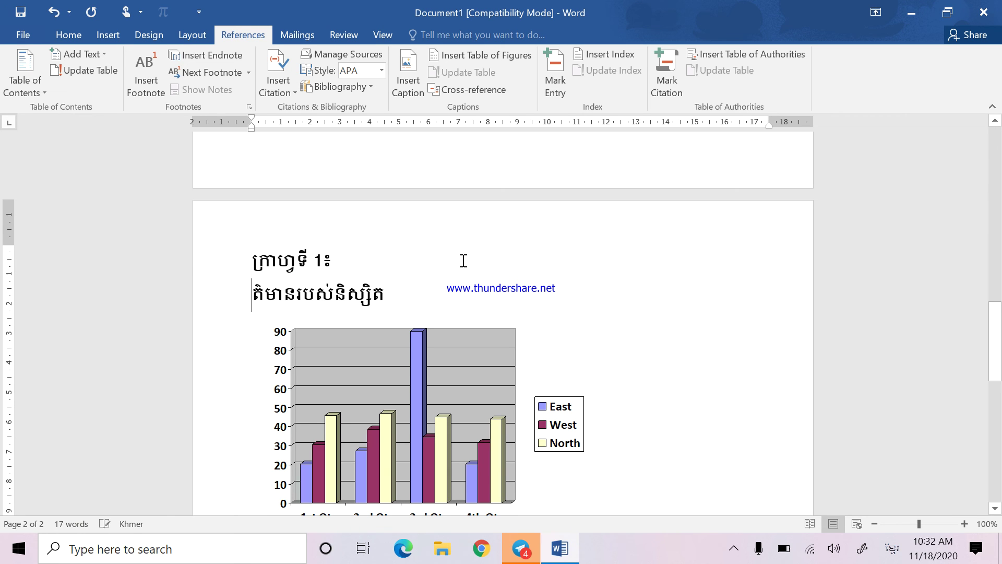
{"action": "key", "text": "ctrl+z"}
{"action": "key", "text": "BackSpace"}
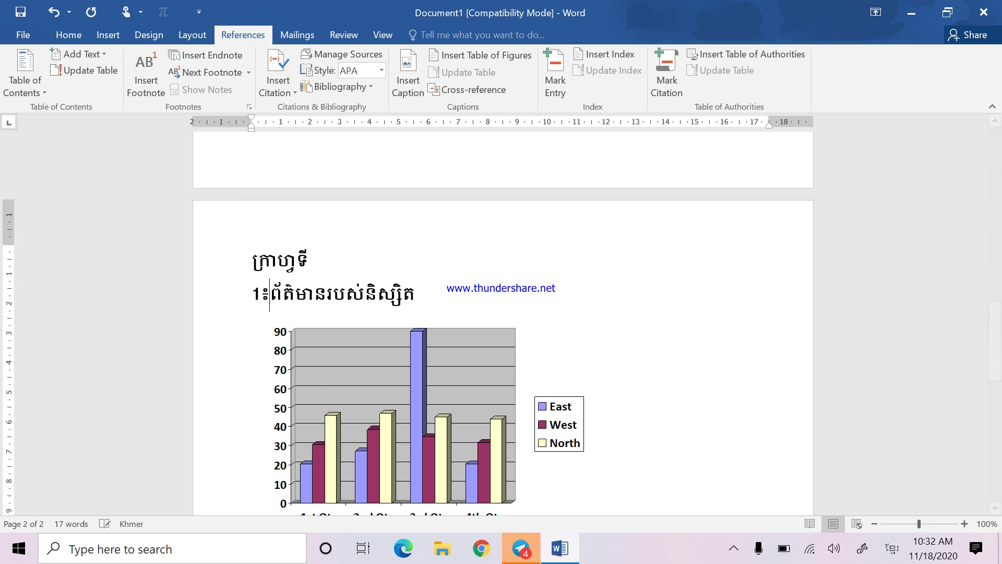
{"action": "key", "text": "Return"}
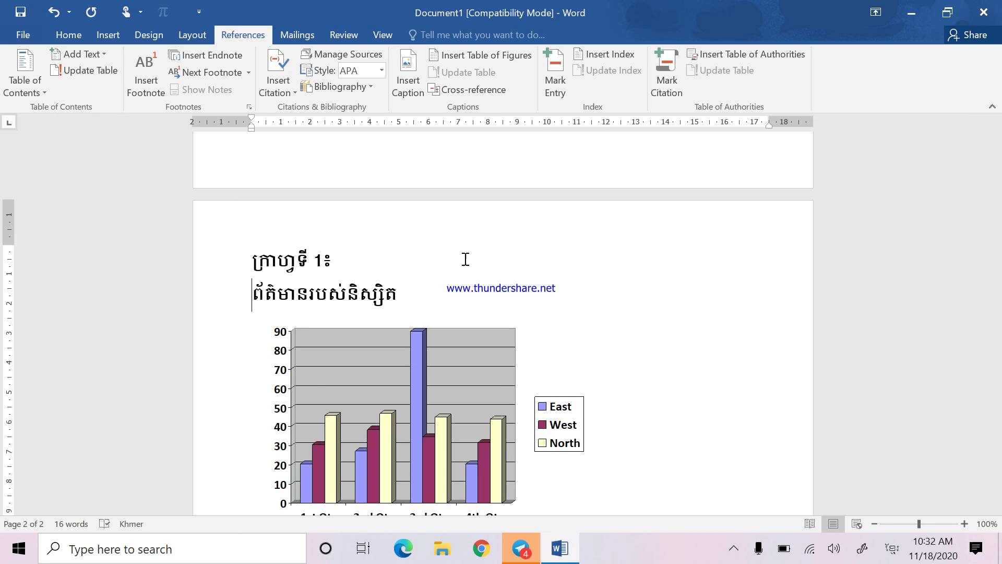
{"action": "key", "text": "ctrl+z"}
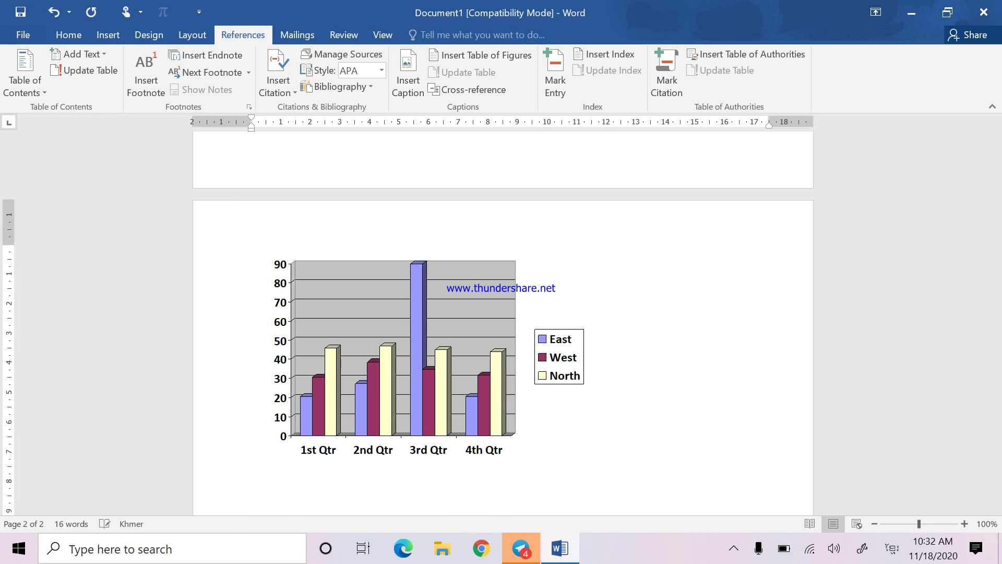
{"action": "key", "text": "ctrl+z"}
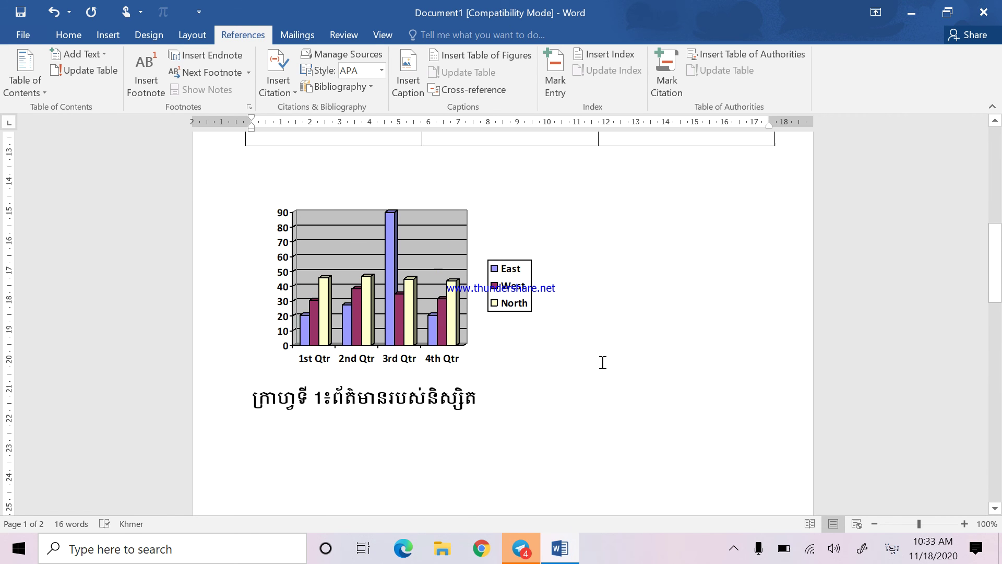
Insert a table of figures for the ក្រាហ្វទី label beneath the list of tables
{"action": "scroll", "coordinate": [623, 351], "scroll_direction": "up", "scroll_amount": 5}
{"action": "scroll", "coordinate": [623, 352], "scroll_direction": "down", "scroll_amount": 4}
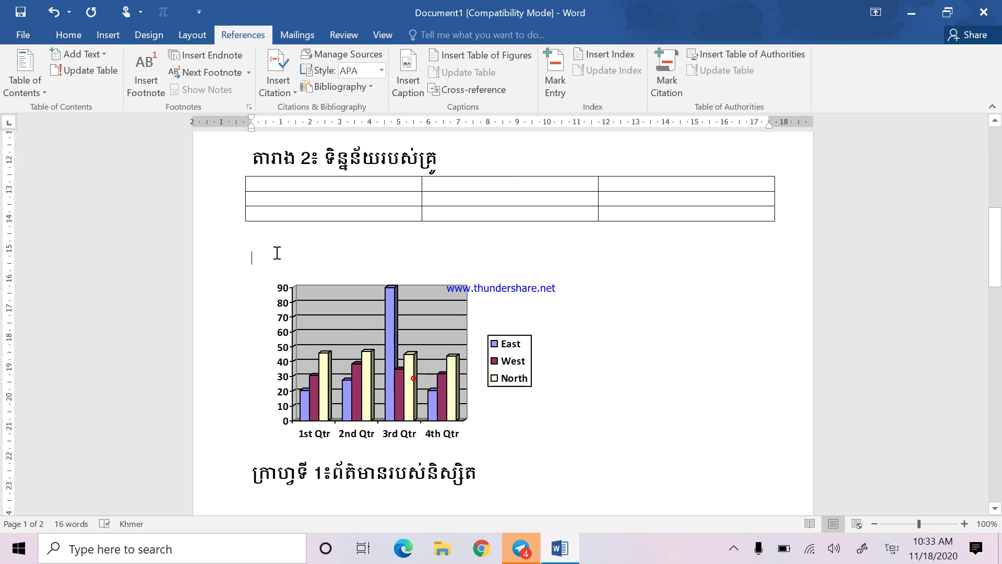
{"action": "left_click", "coordinate": [307, 244]}
{"action": "scroll", "coordinate": [530, 217], "scroll_direction": "up", "scroll_amount": 4}
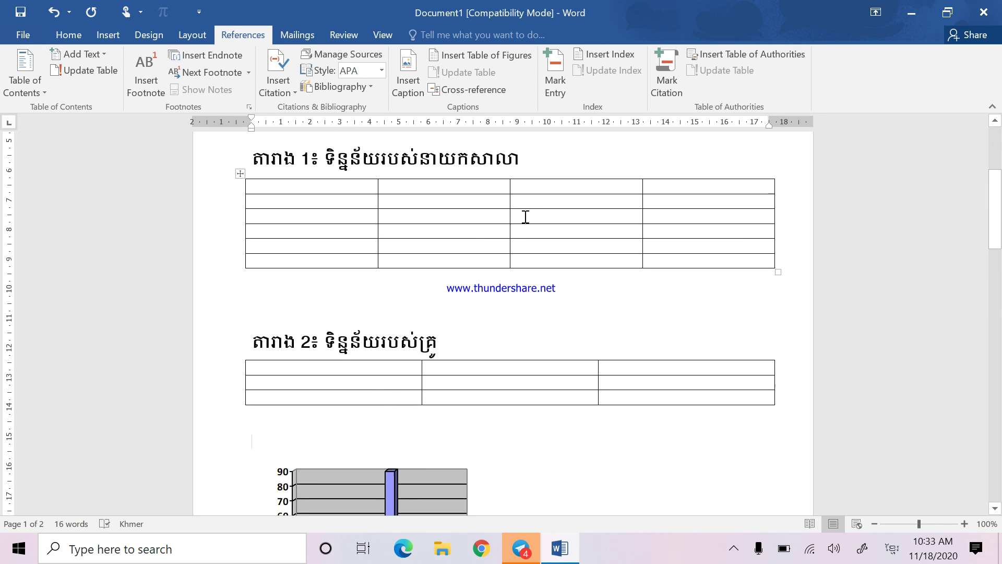
{"action": "scroll", "coordinate": [530, 217], "scroll_direction": "up", "scroll_amount": 3}
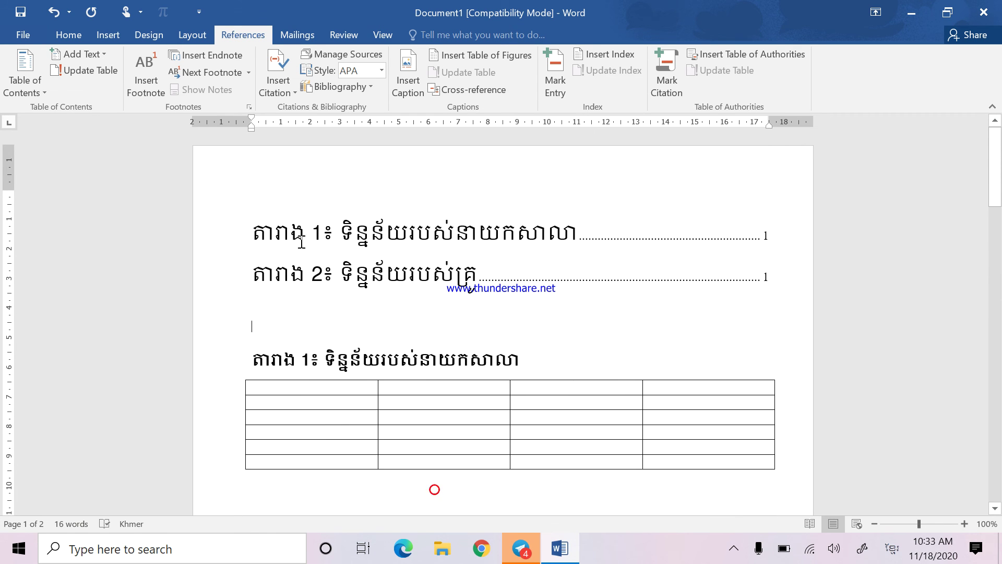
{"action": "left_click", "coordinate": [487, 56]}
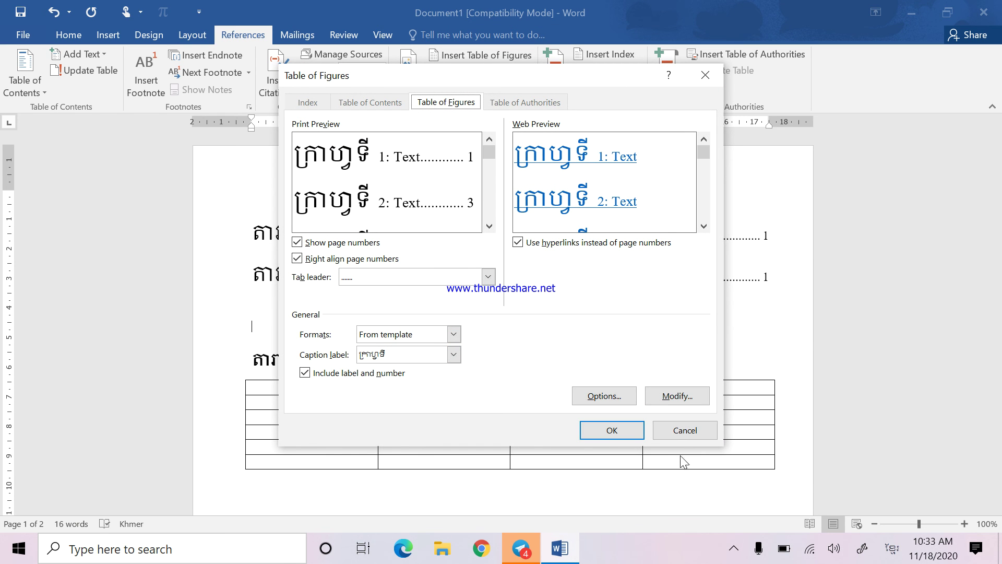
{"action": "left_click", "coordinate": [624, 434]}
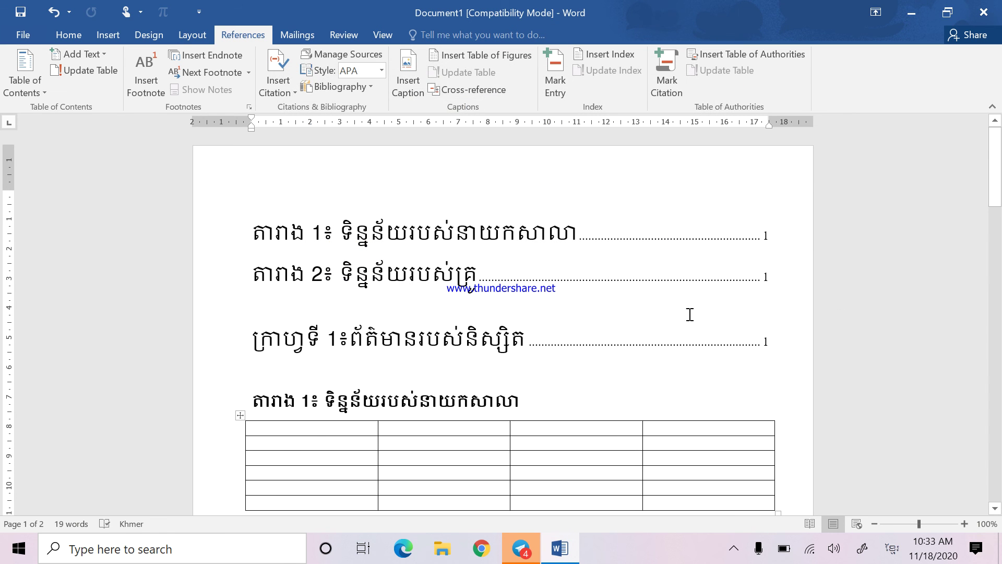
Check the new 'ក្រាហ្វទី 1' entry on page 1, then bring up the screen recorder window
{"action": "left_click", "coordinate": [762, 352]}
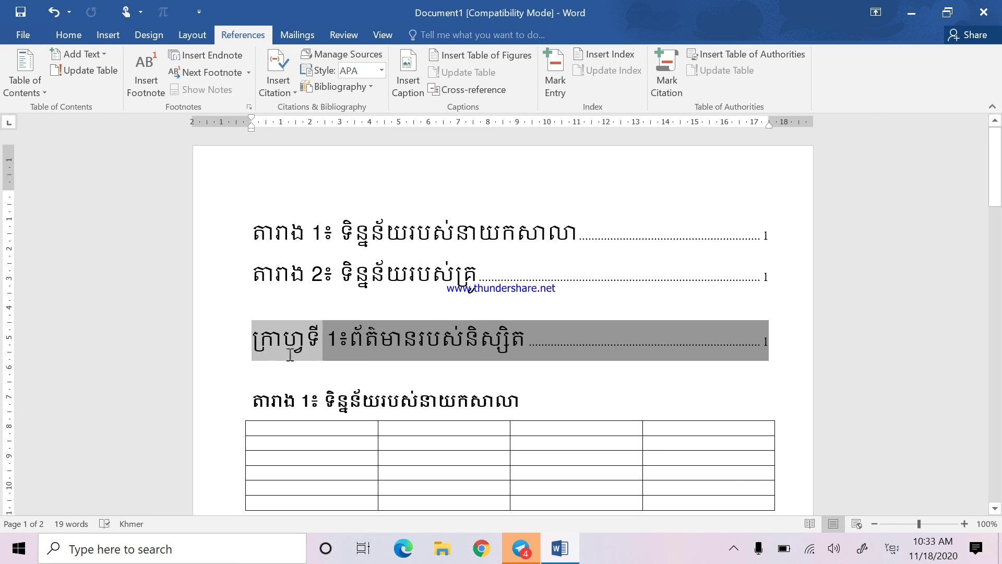
{"action": "left_click", "coordinate": [788, 402]}
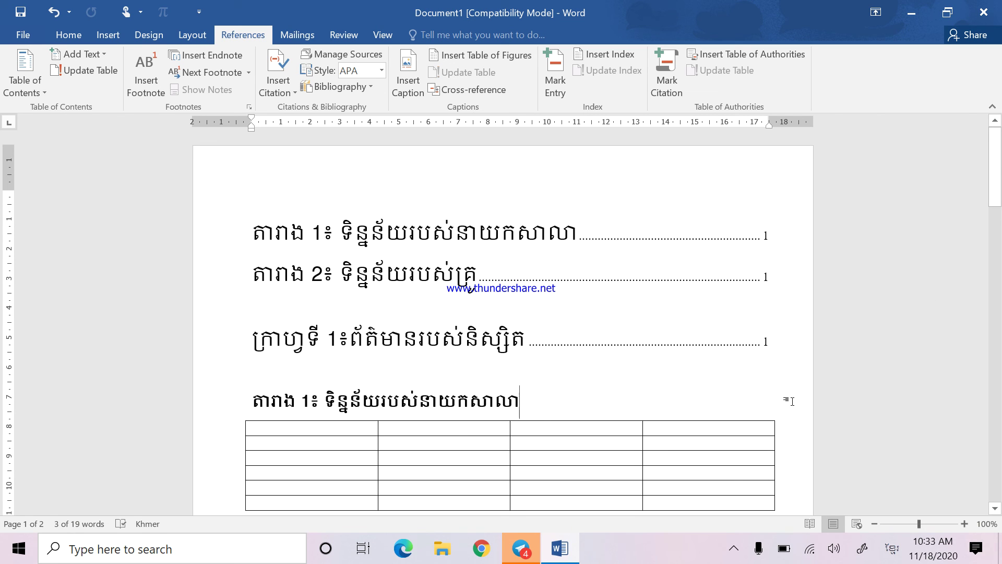
{"action": "left_click", "coordinate": [734, 548]}
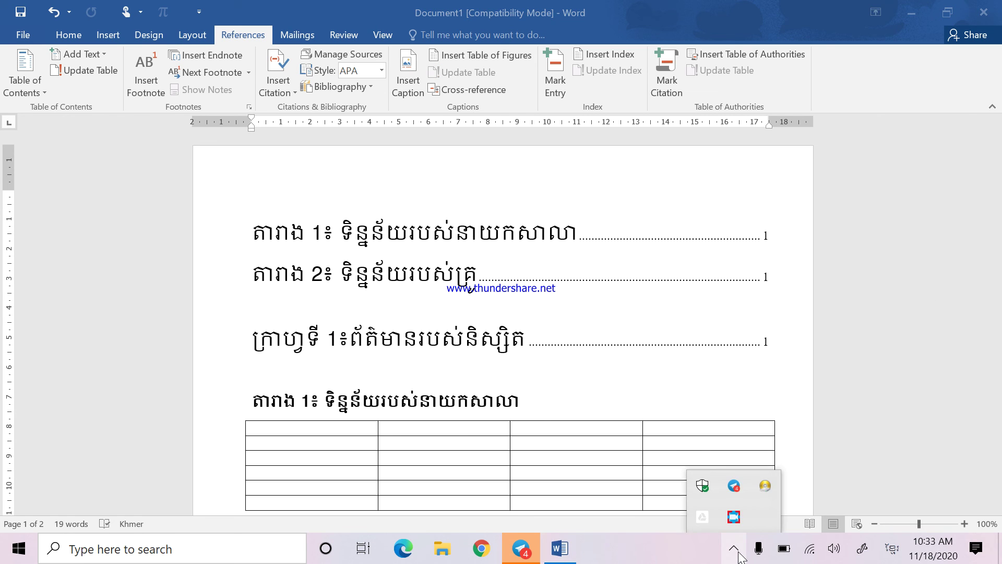
{"action": "left_click", "coordinate": [734, 517]}
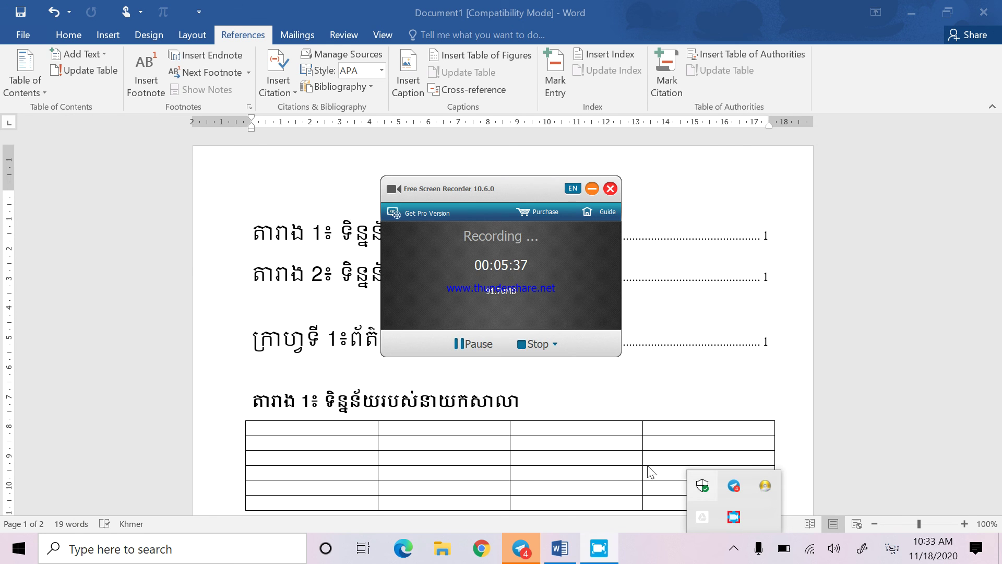